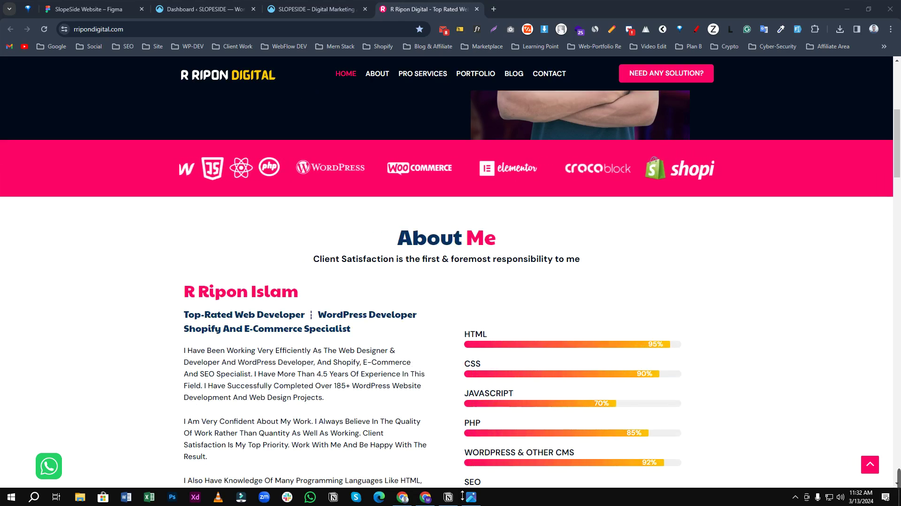
Check the page list in the Fiverr order, and return to the developer portfolio's About Me section.
left_click(426, 500)
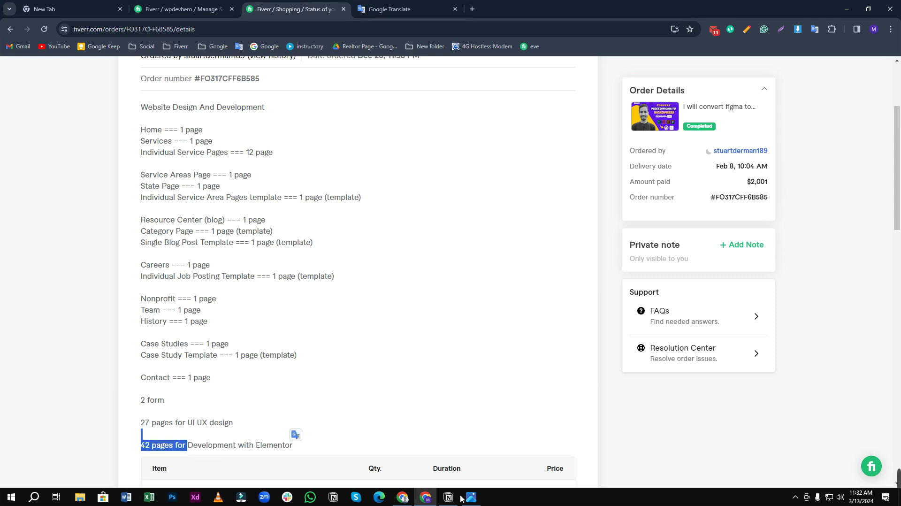
mouse_move(410, 499)
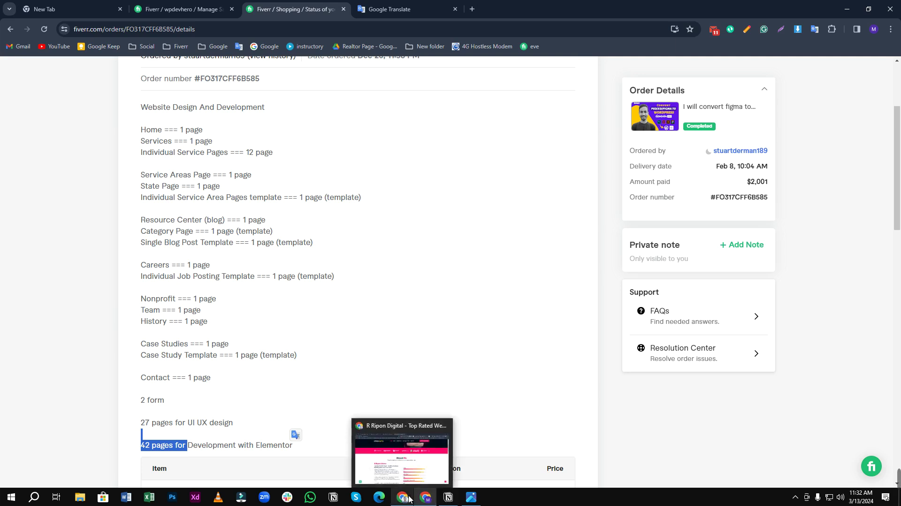
left_click(399, 467)
scroll(415, 300, "down", 5)
scroll(415, 300, "up", 3)
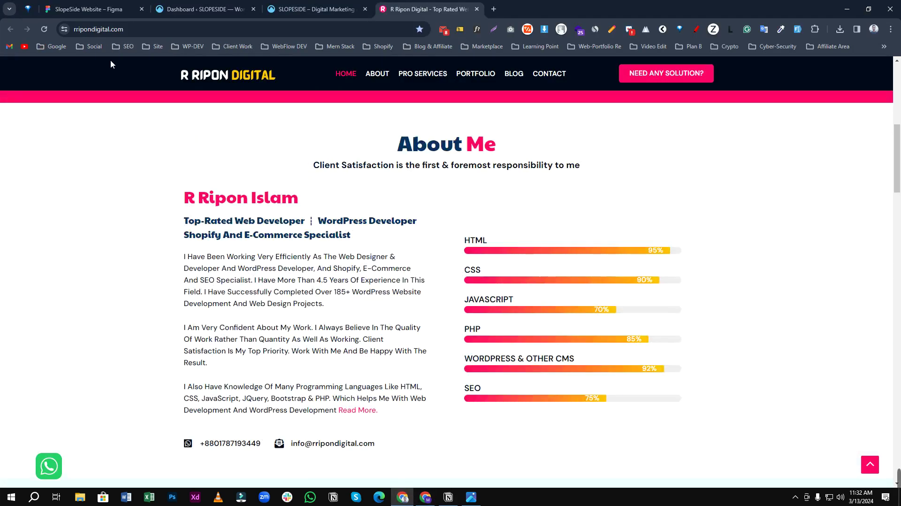
Switch to the SlopeSide Website design in Figma and examine the home page's desktop, iPhone and iPad layouts.
left_click(99, 10)
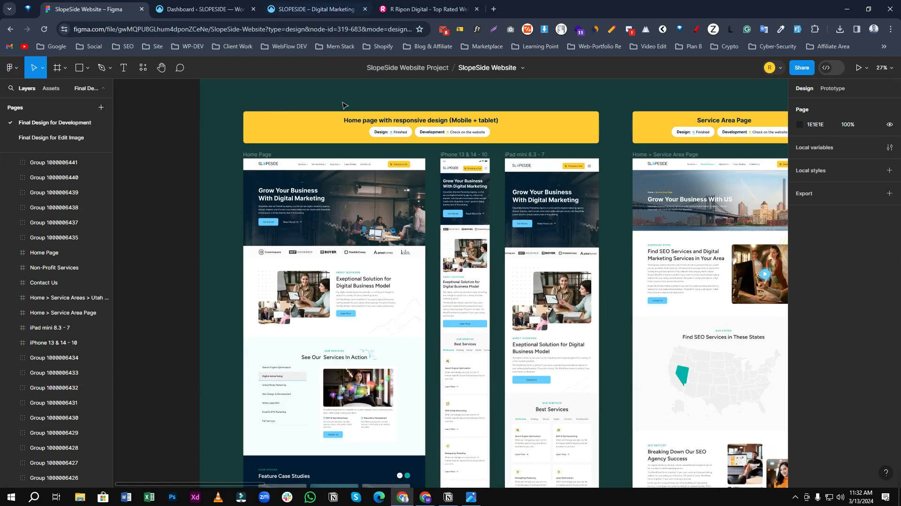
scroll(348, 188, "up", 3)
scroll(256, 213, "down", 2)
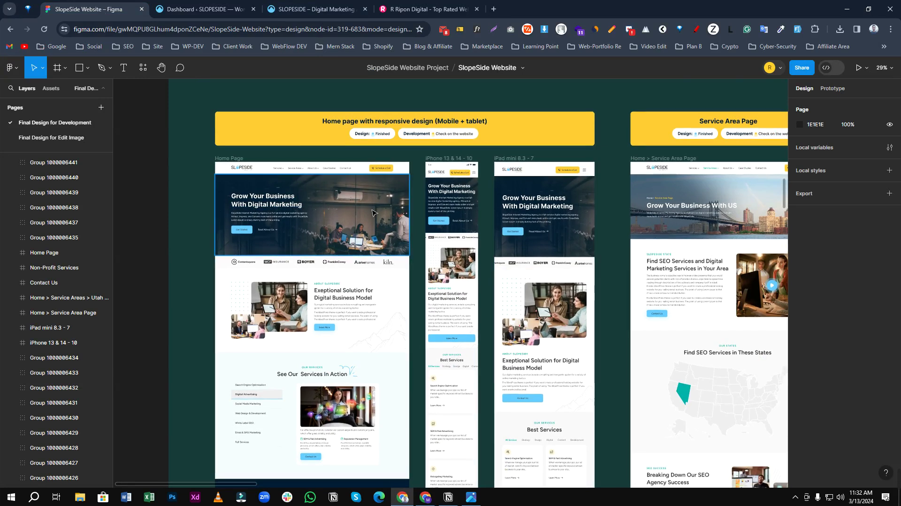
scroll(372, 213, "down", 4)
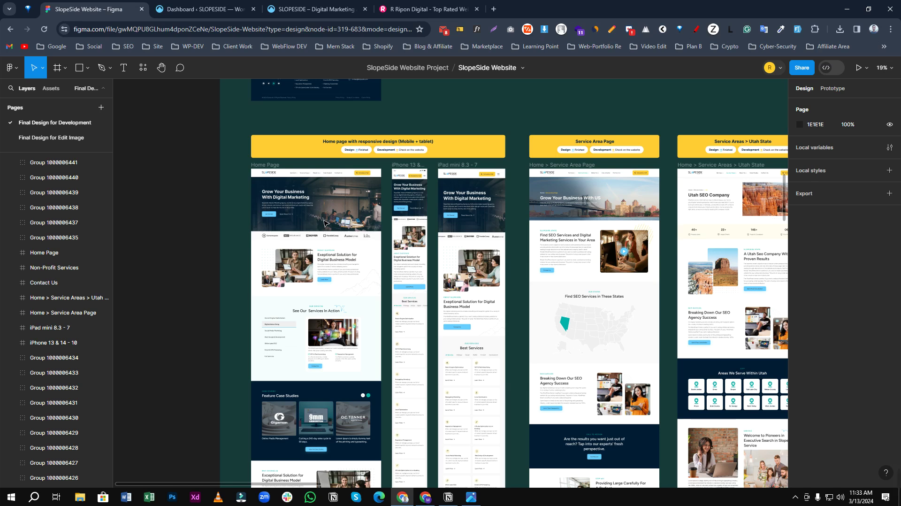
scroll(393, 249, "down", 5)
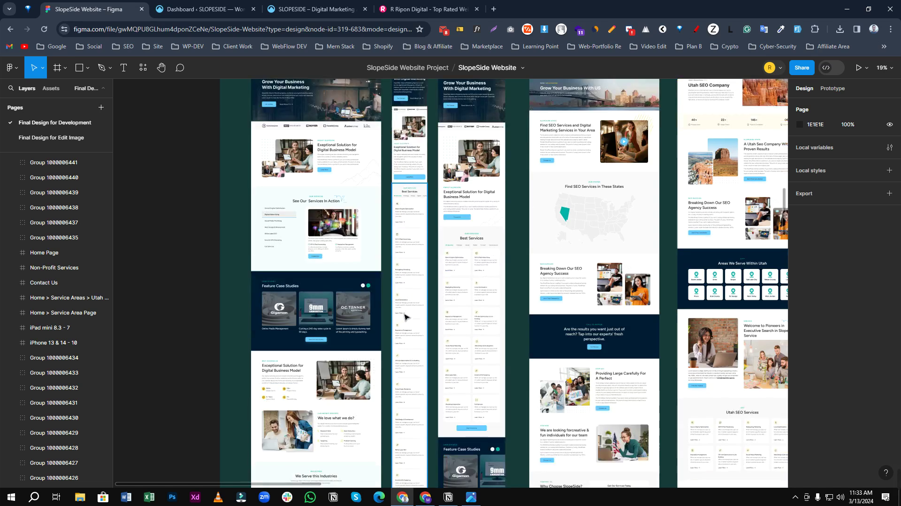
scroll(368, 307, "up", 3)
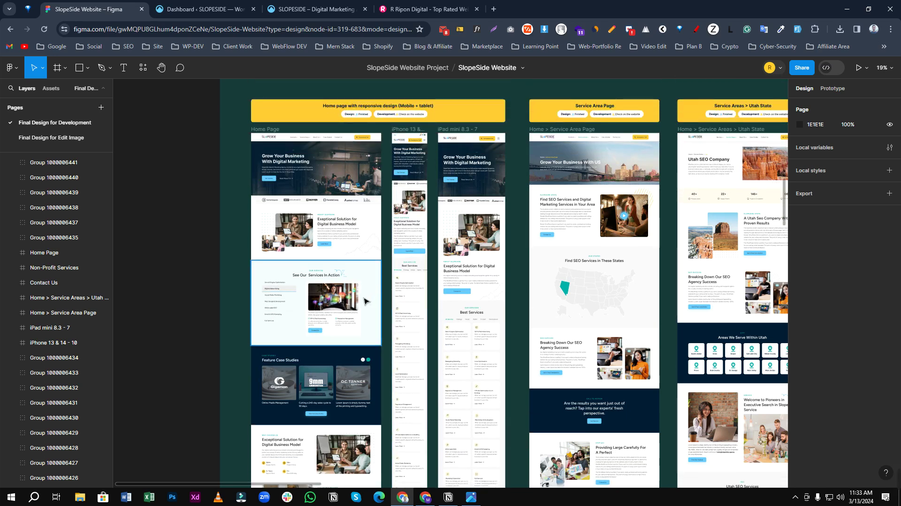
scroll(323, 203, "right", 3)
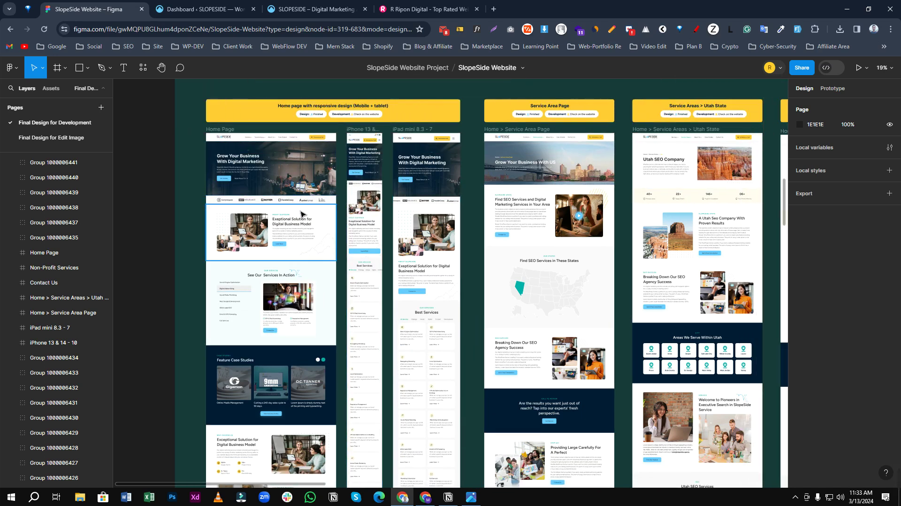
scroll(722, 109, "left", 3)
Examine the Service Area, Utah State and South Jordan City page designs from their headers down to their footers.
scroll(716, 109, "right", 10)
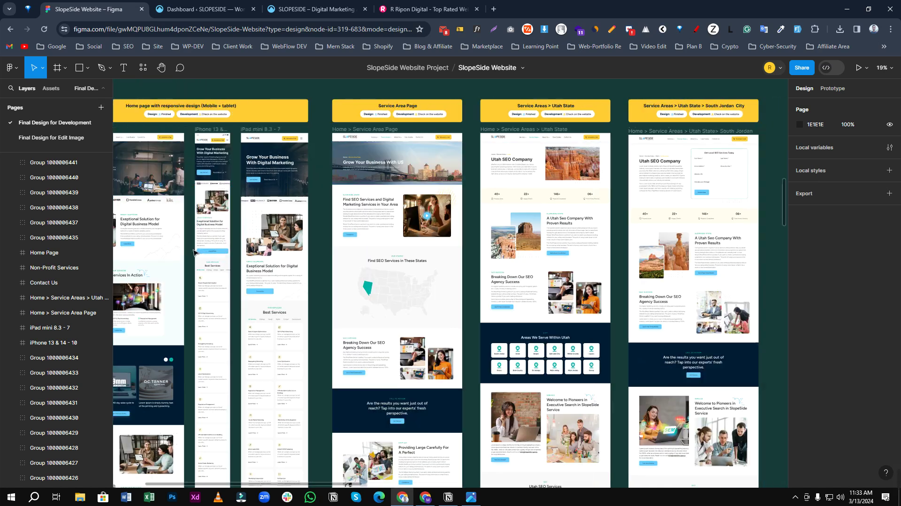
scroll(660, 106, "up", 5)
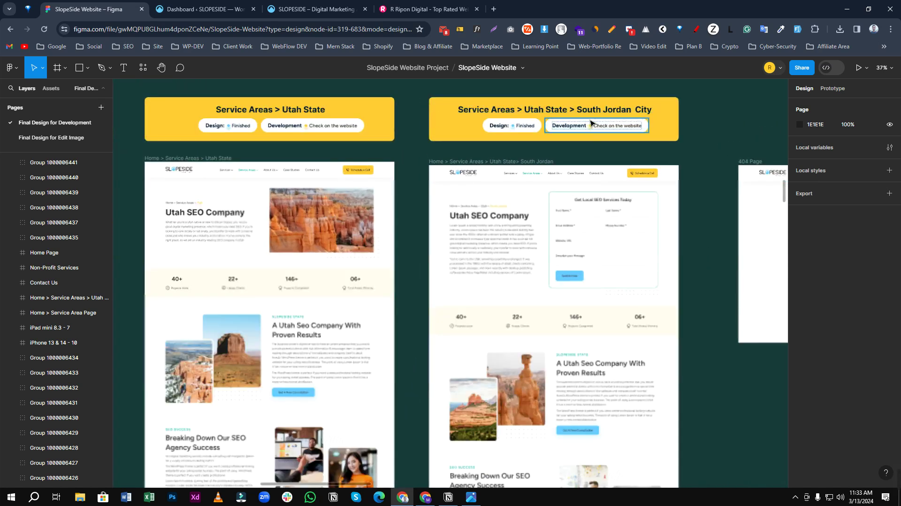
scroll(571, 251, "down", 1)
scroll(571, 251, "down", 2)
scroll(603, 278, "down", 5)
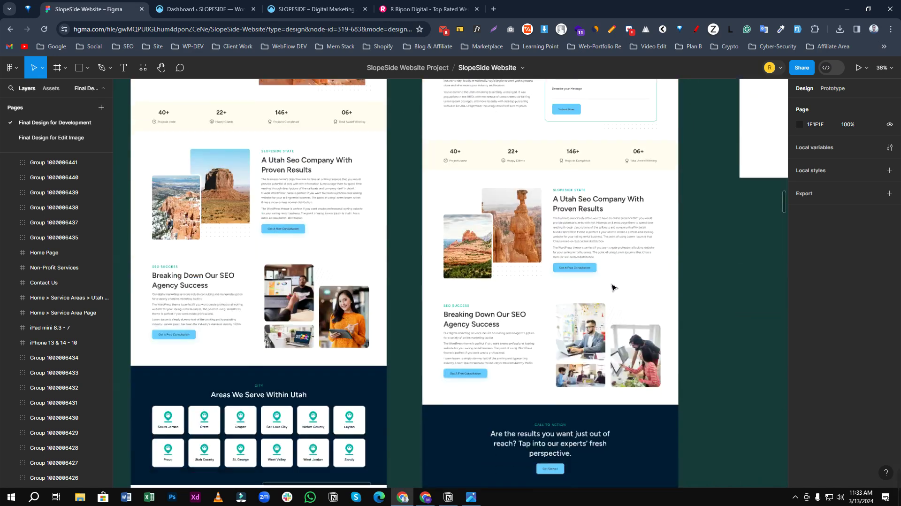
scroll(603, 278, "down", 6)
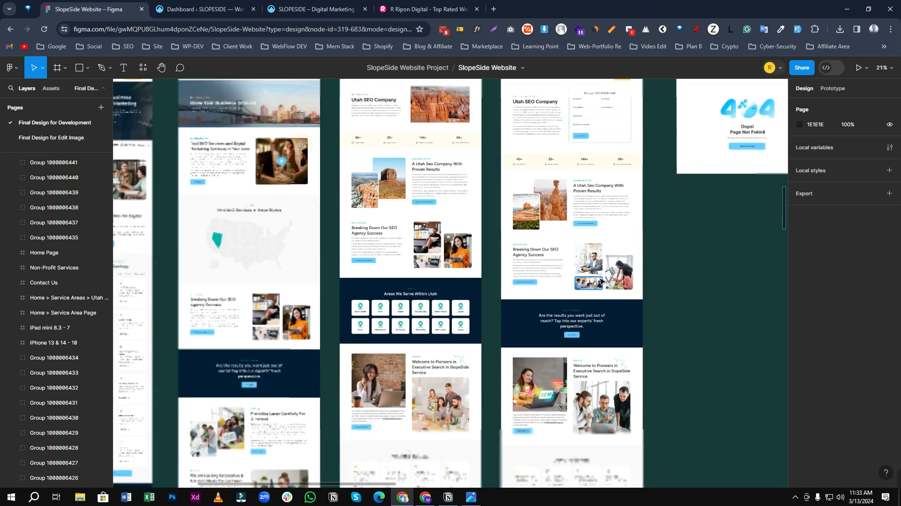
scroll(405, 300, "down", 3)
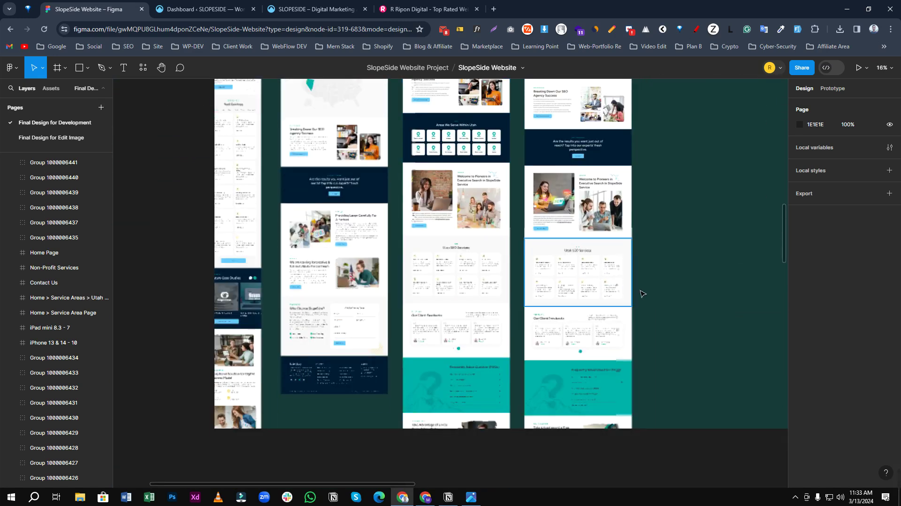
scroll(650, 293, "right", 1)
scroll(668, 290, "left", 4)
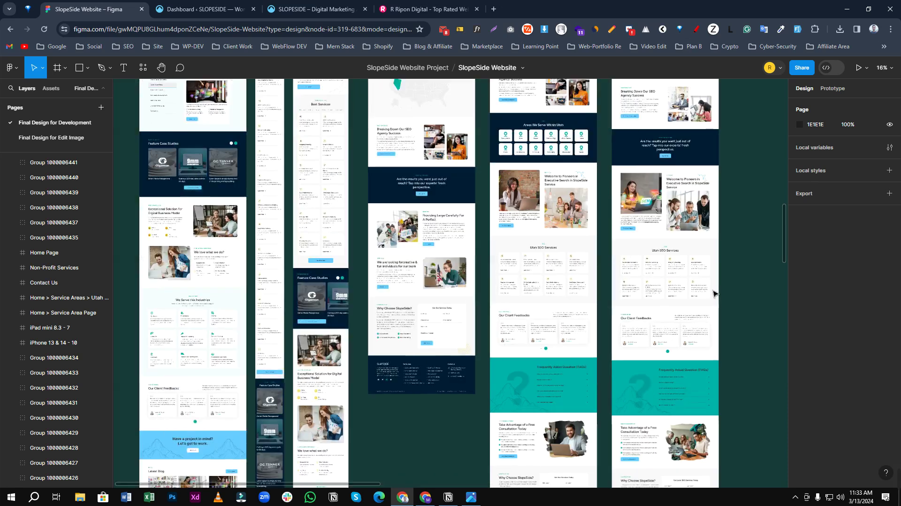
scroll(516, 368, "down", 5)
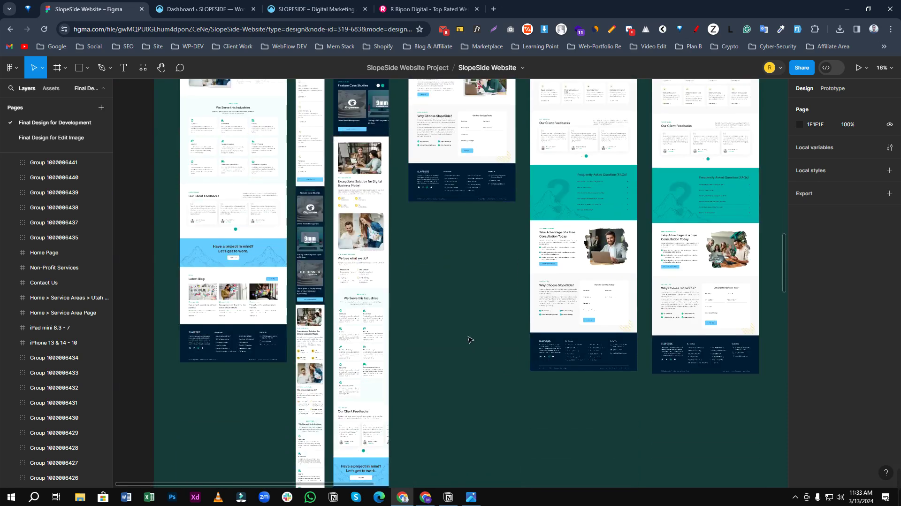
Find the row of service page designs below the home page layouts and view the Service Page up close.
scroll(468, 338, "down", 3)
scroll(435, 336, "down", 2)
scroll(419, 329, "down", 4)
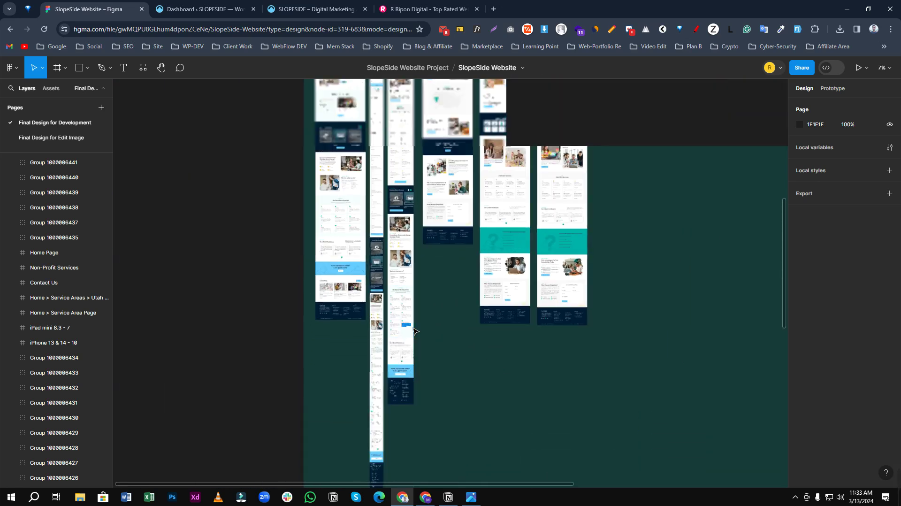
scroll(422, 351, "down", 3)
scroll(421, 351, "down", 3)
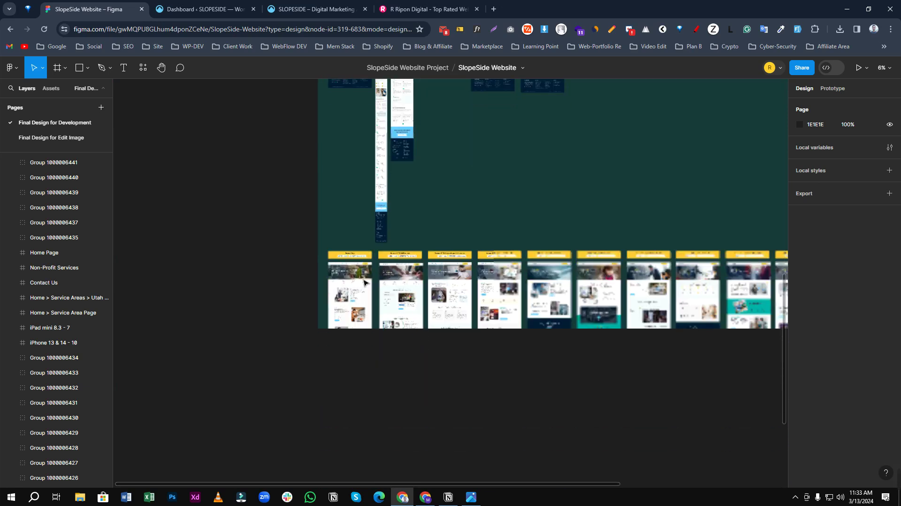
scroll(334, 281, "up", 1)
scroll(334, 280, "up", 2)
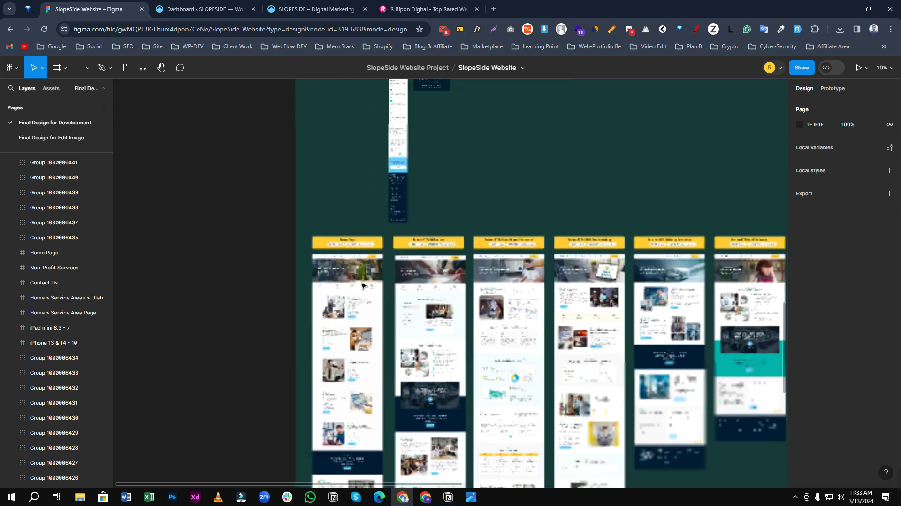
scroll(359, 276, "down", 1)
scroll(357, 267, "up", 1)
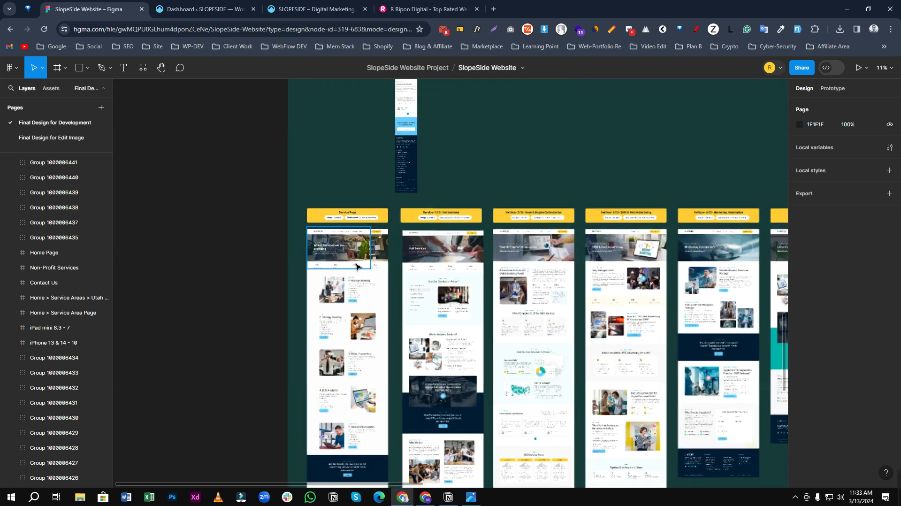
scroll(241, 267, "up", 2)
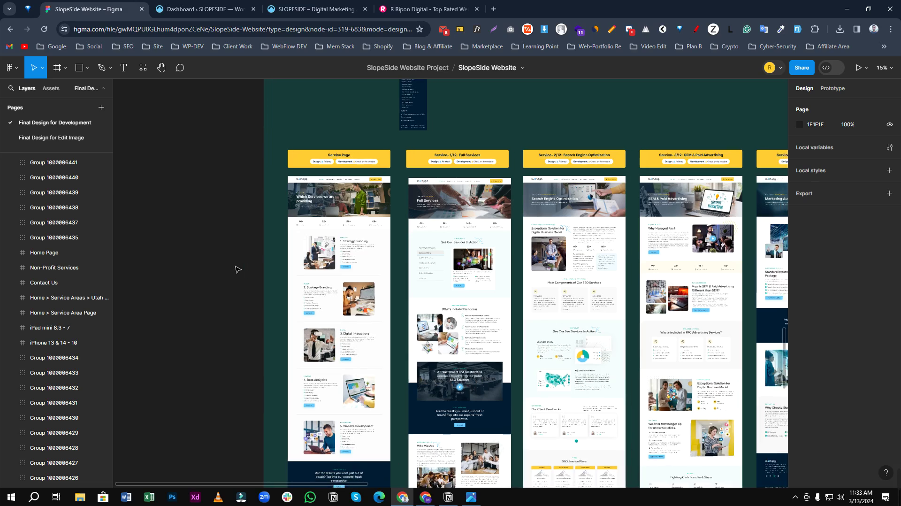
scroll(238, 269, "right", 1)
scroll(452, 195, "up", 3)
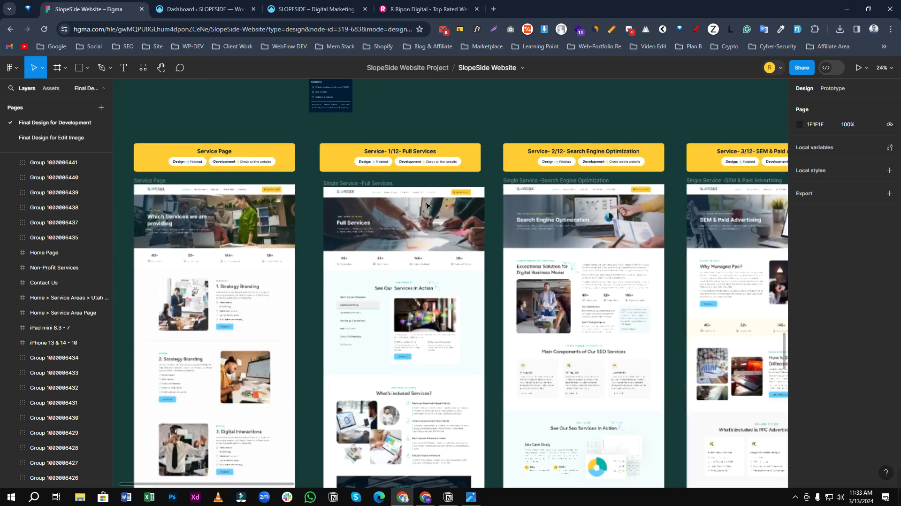
Review the single service page designs from 1/12 Full Services to 6/12 Reputation Management.
scroll(644, 210, "right", 5)
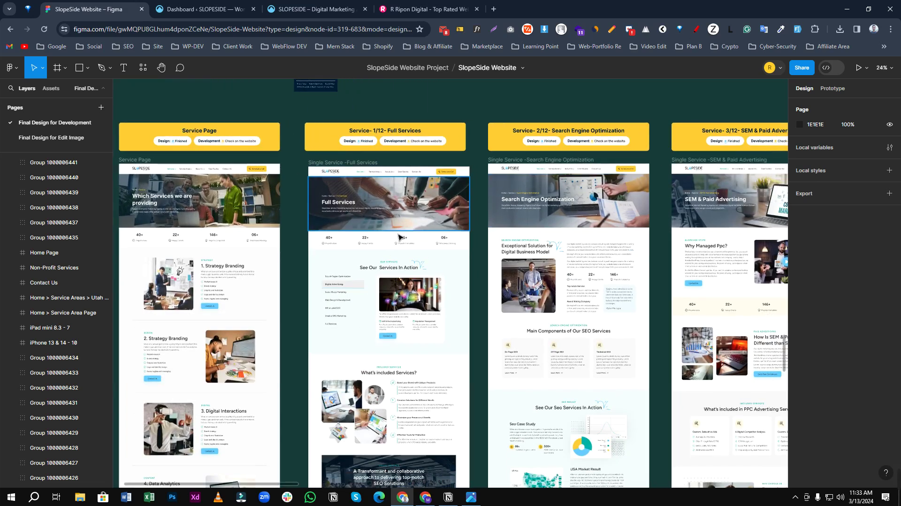
scroll(355, 253, "right", 3)
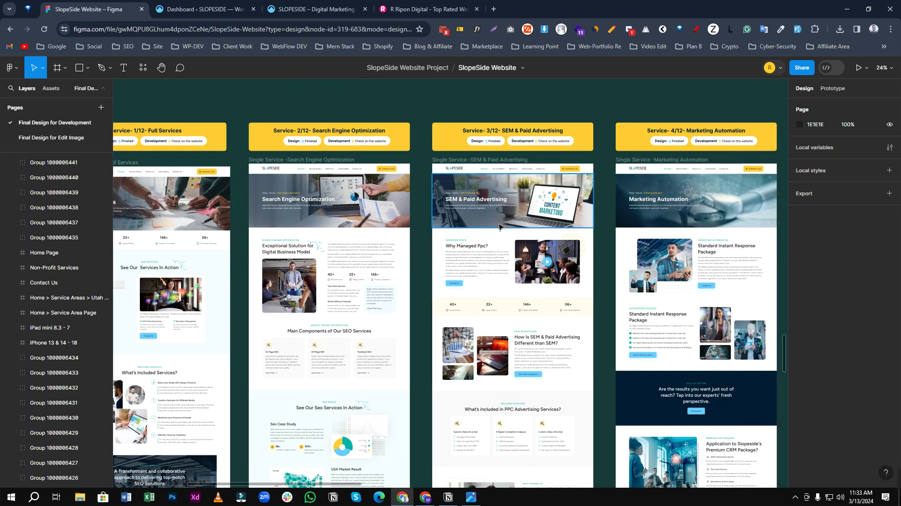
scroll(381, 270, "right", 1)
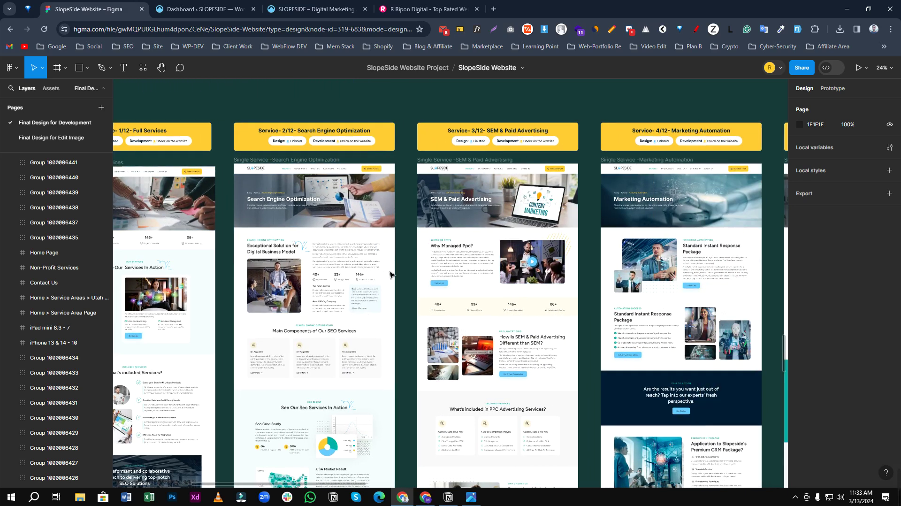
scroll(346, 266, "right", 5)
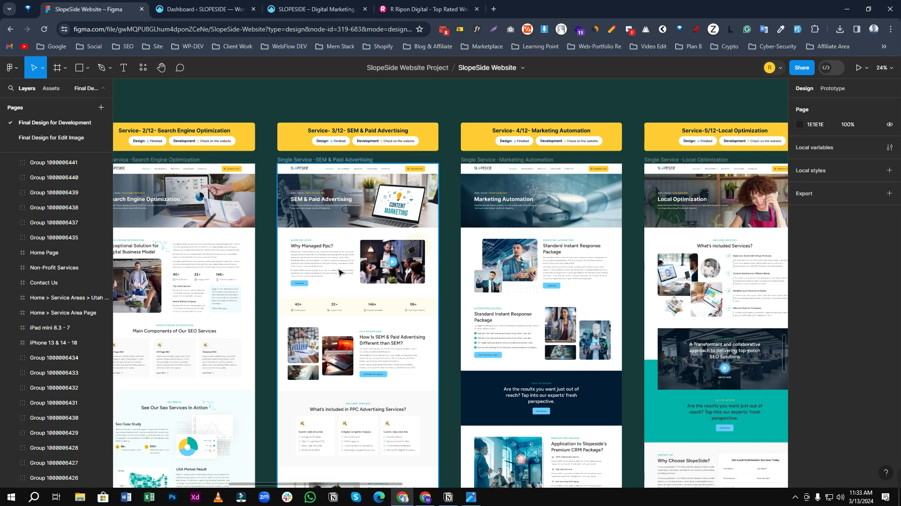
scroll(551, 273, "right", 1)
scroll(456, 281, "right", 5)
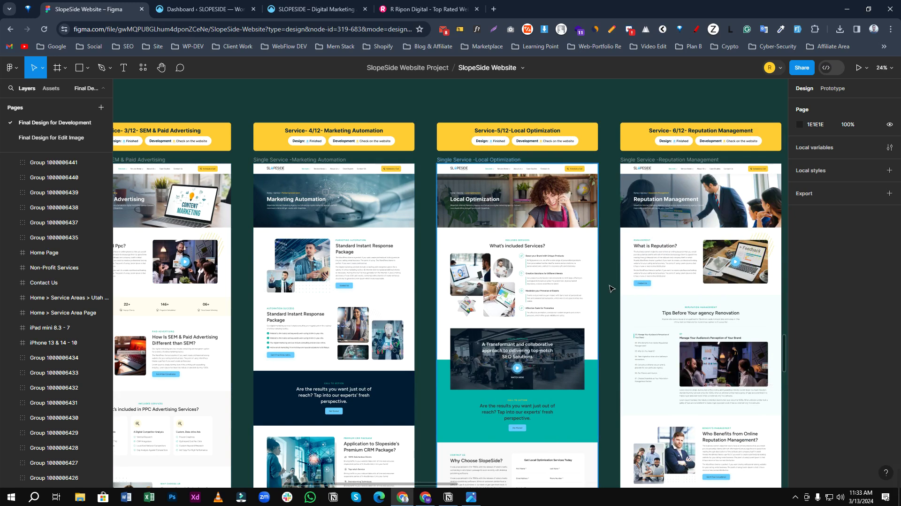
Survey the design board from the service page row up to the top row of team, case study and blog pages.
scroll(611, 288, "down", 5)
scroll(478, 336, "down", 2)
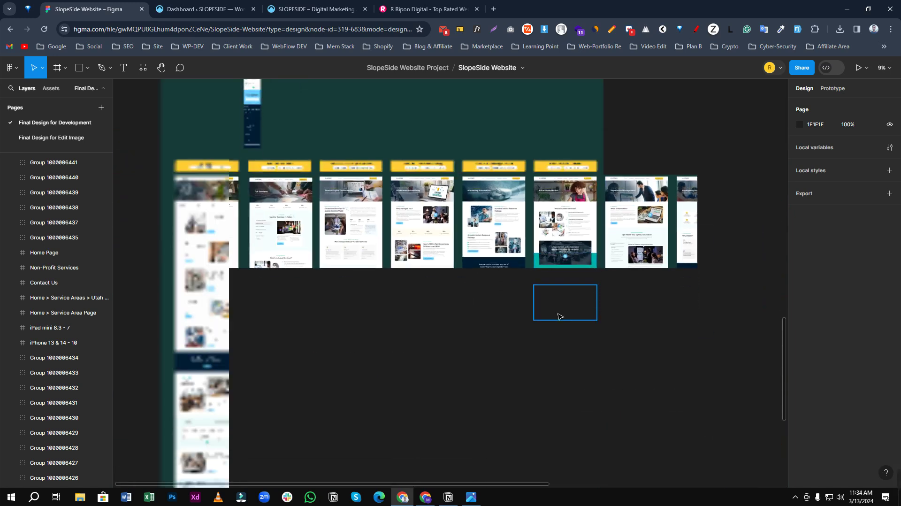
scroll(557, 316, "down", 1)
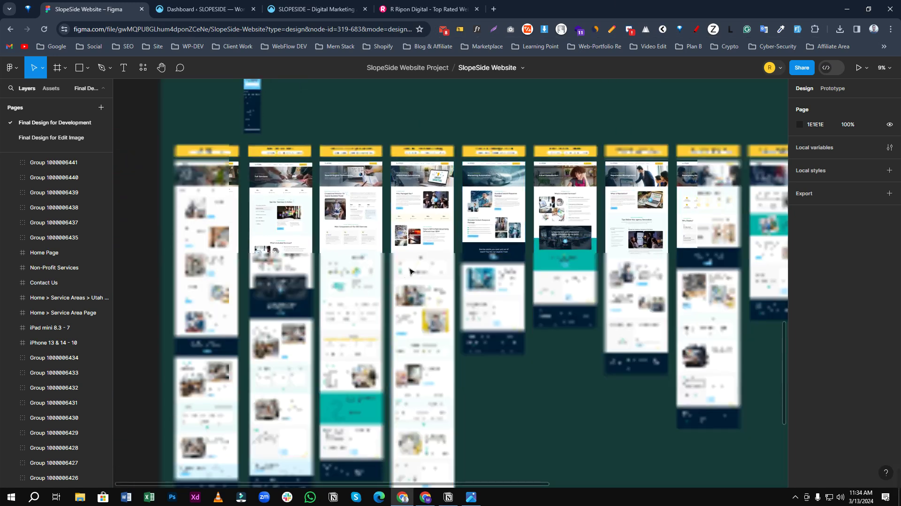
scroll(422, 254, "up", 8)
scroll(433, 267, "up", 13)
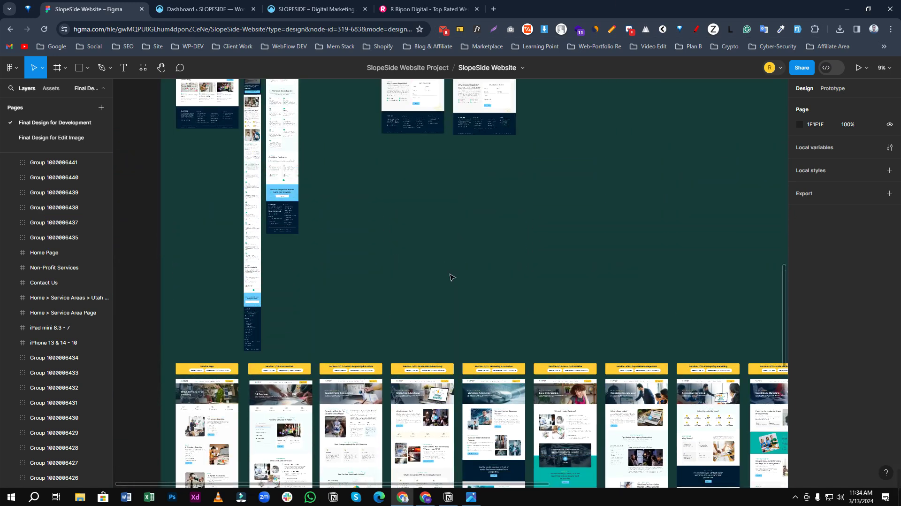
scroll(524, 262, "up", 13)
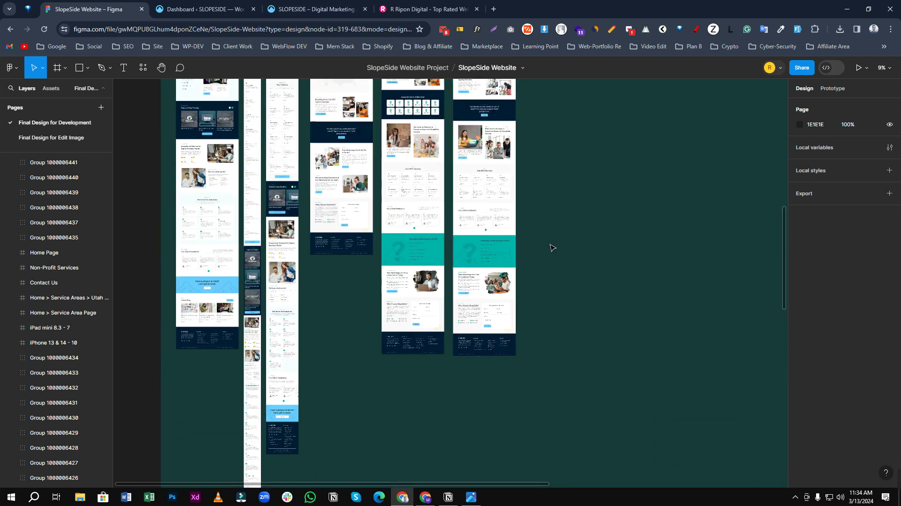
scroll(587, 277, "up", 7)
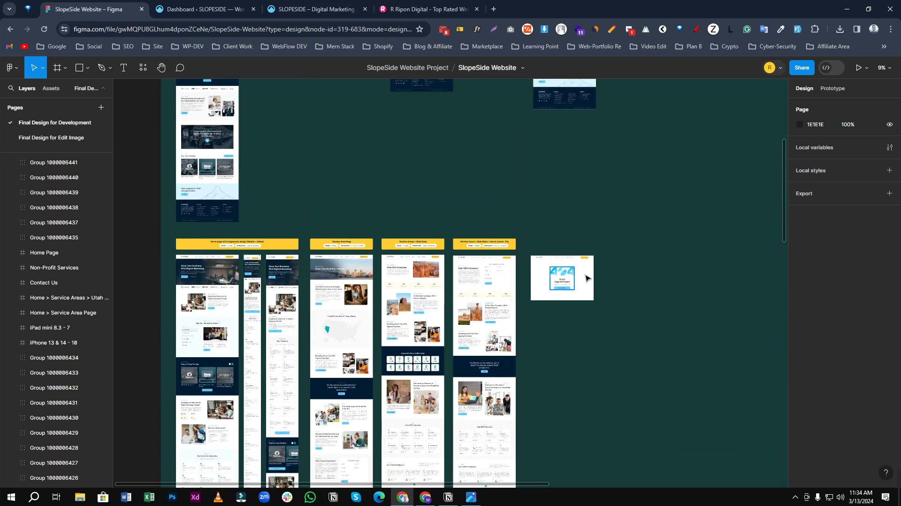
scroll(597, 271, "up", 6)
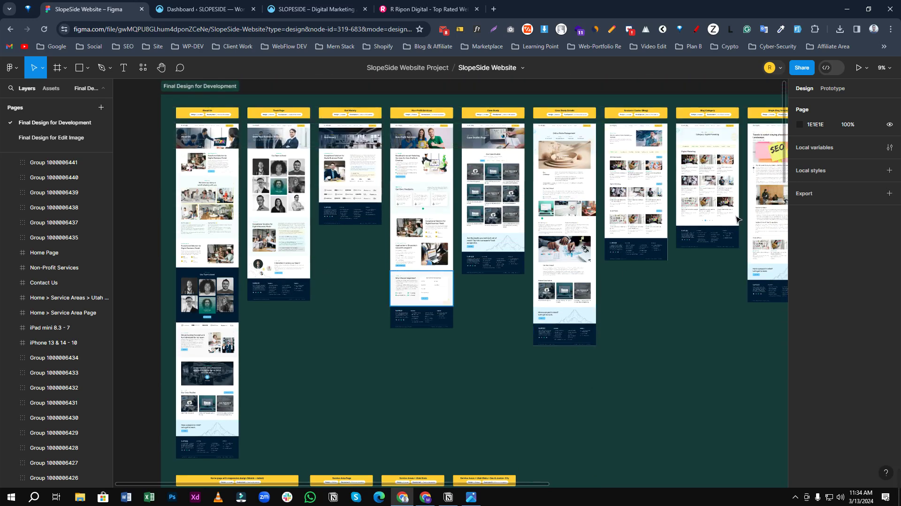
scroll(302, 227, "right", 6)
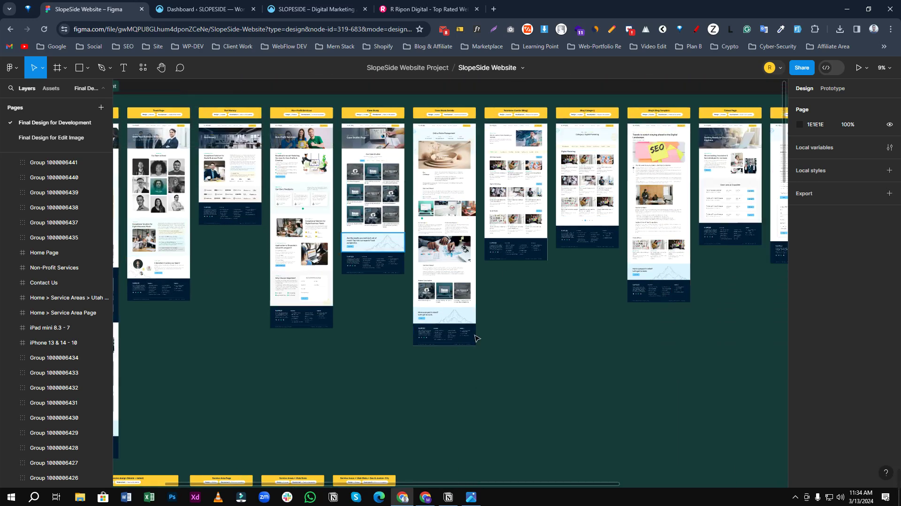
scroll(549, 318, "down", 2)
scroll(558, 316, "down", 2)
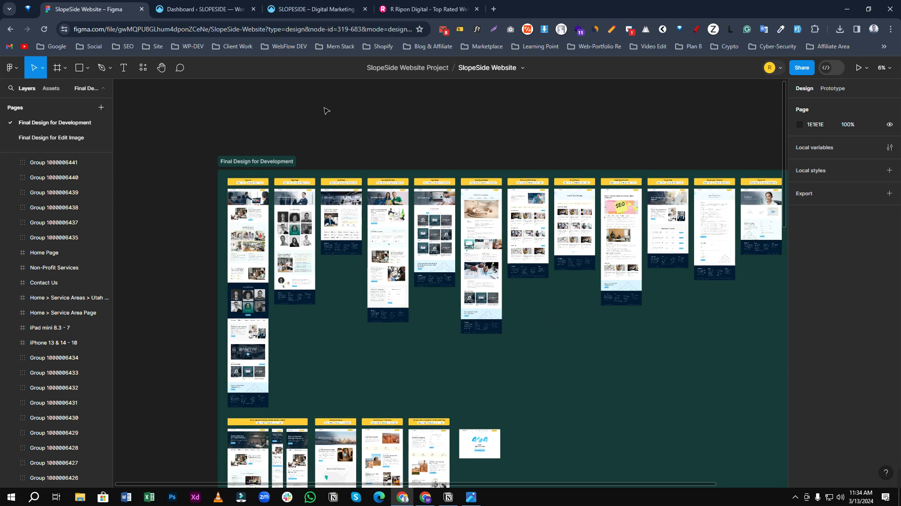
Switch to the live SlopeSide website and view its home page from the hero banner past the About SlopeSide section.
left_click(316, 10)
scroll(317, 216, "down", 4)
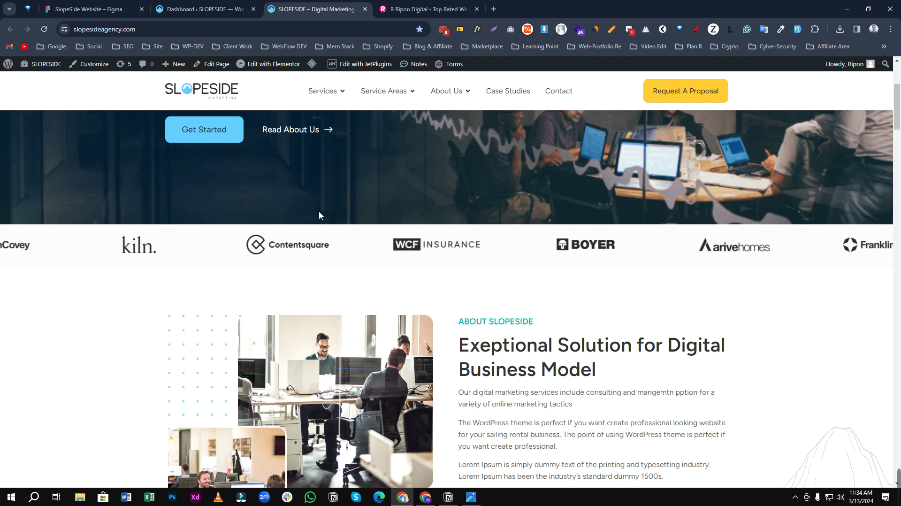
scroll(356, 199, "down", 12)
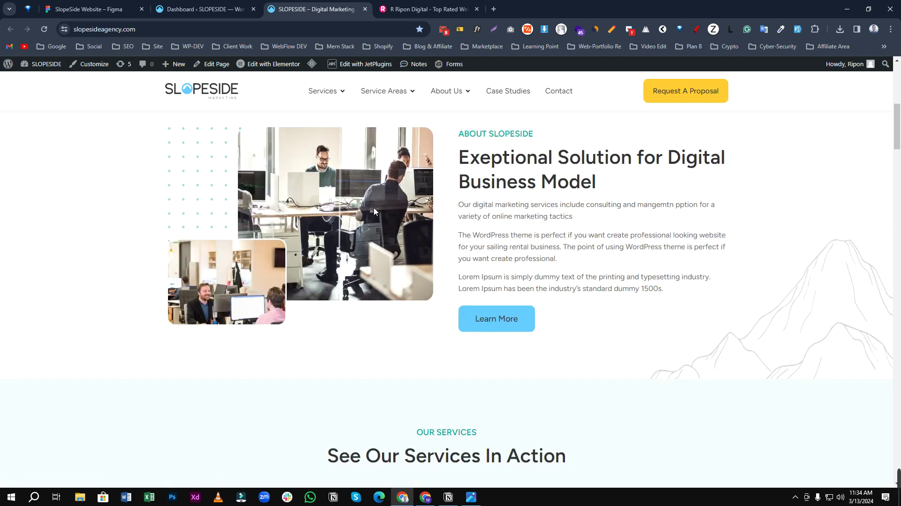
Preview the home page's service entries from Digital Advertising down to Full Services.
left_click(258, 170)
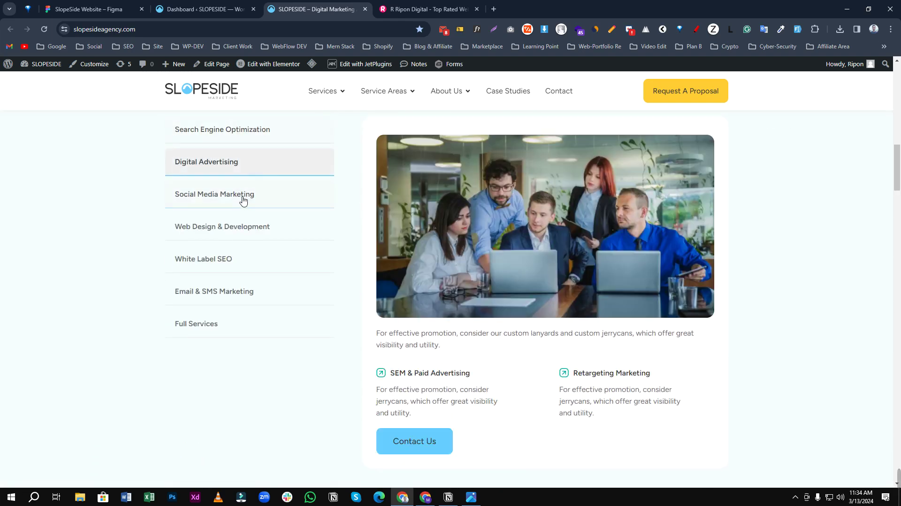
left_click(243, 197)
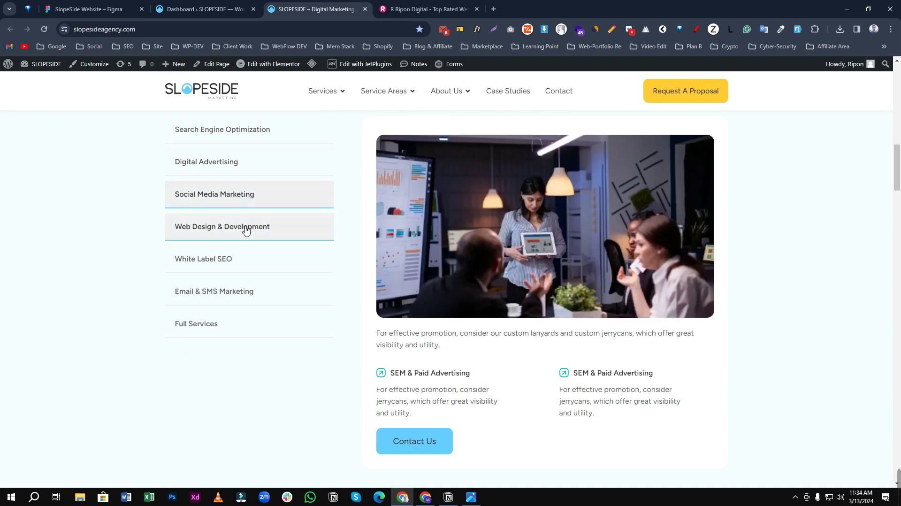
left_click(240, 259)
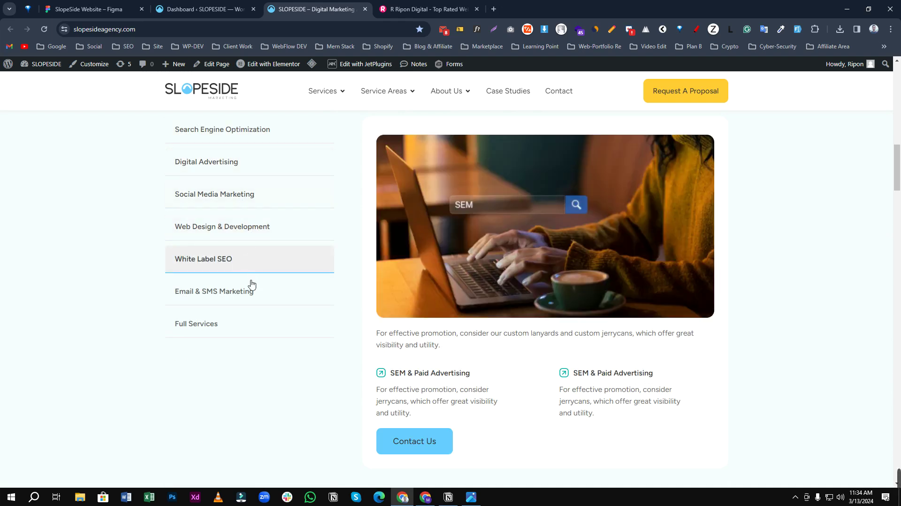
left_click(250, 292)
left_click(245, 324)
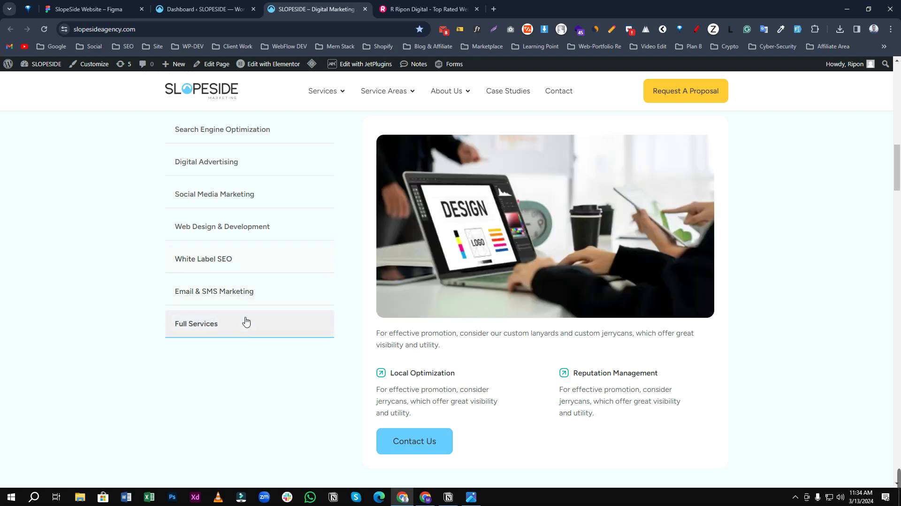
Examine the Feature Case Studies section of the home page and the logo overlays on its case study cards.
scroll(280, 335, "down", 10)
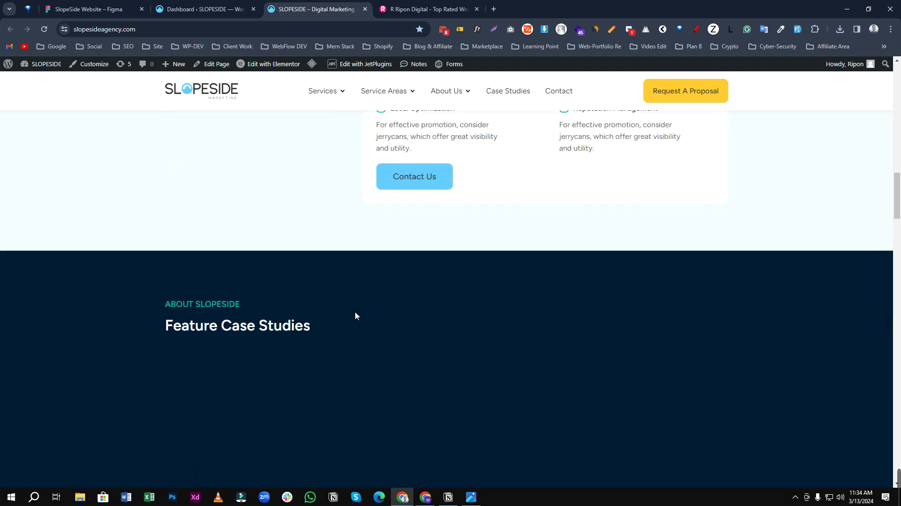
scroll(277, 301, "up", 2)
scroll(292, 318, "down", 1)
scroll(303, 288, "down", 1)
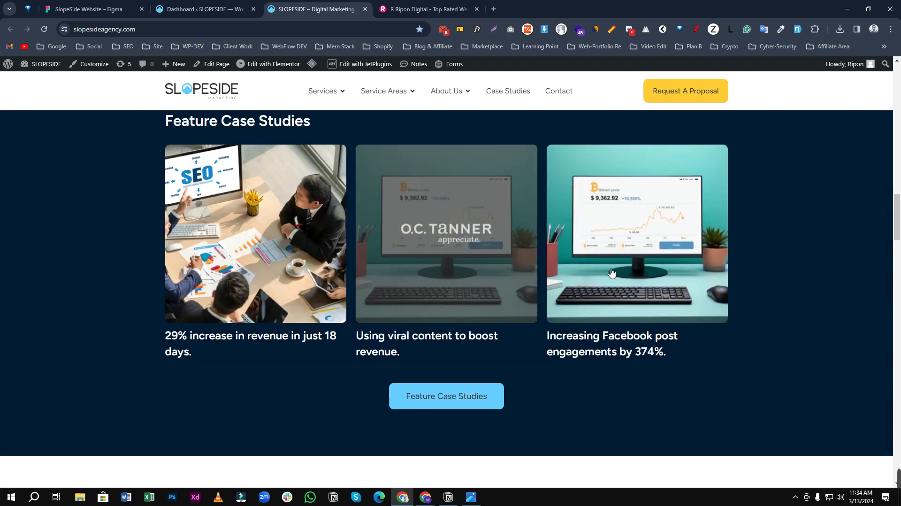
scroll(336, 271, "down", 2)
scroll(284, 280, "up", 2)
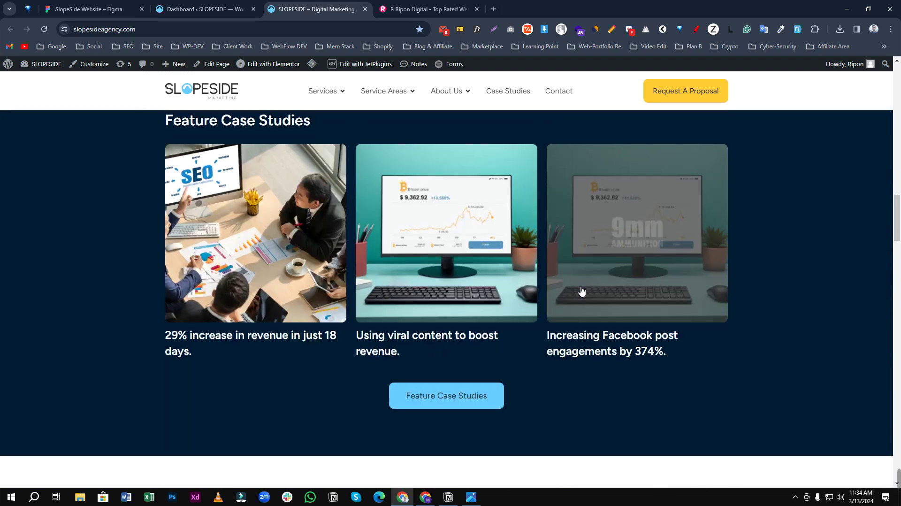
Review the home page sections from Why Choose Us through the work process and industries to the testimonials.
scroll(400, 276, "down", 4)
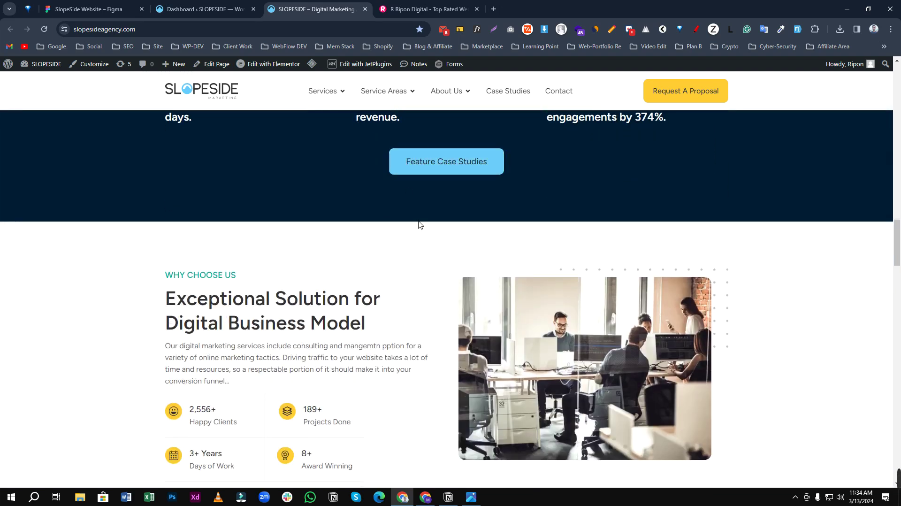
scroll(449, 229, "up", 1)
scroll(439, 227, "down", 5)
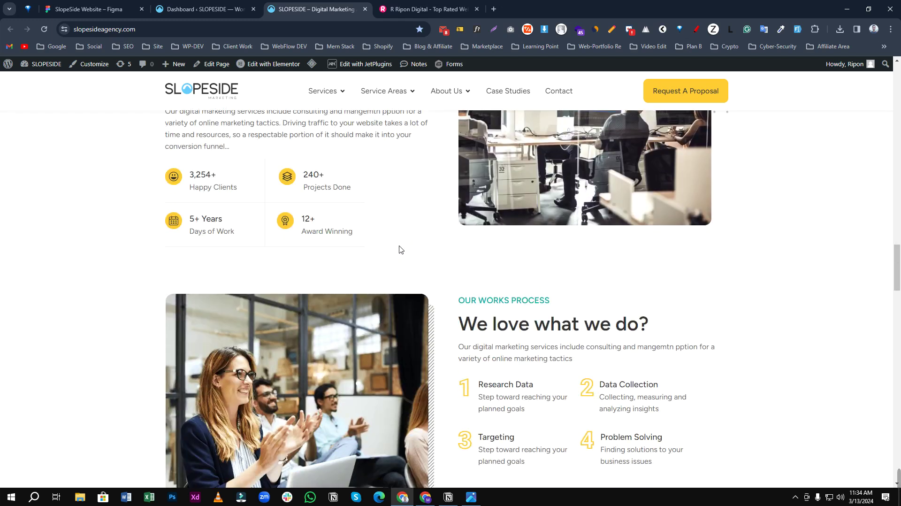
scroll(400, 275, "down", 15)
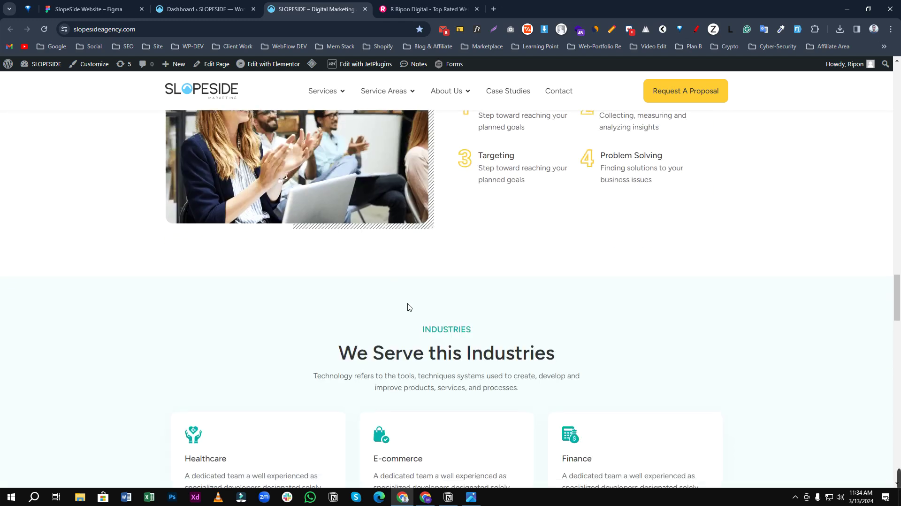
scroll(317, 300, "down", 7)
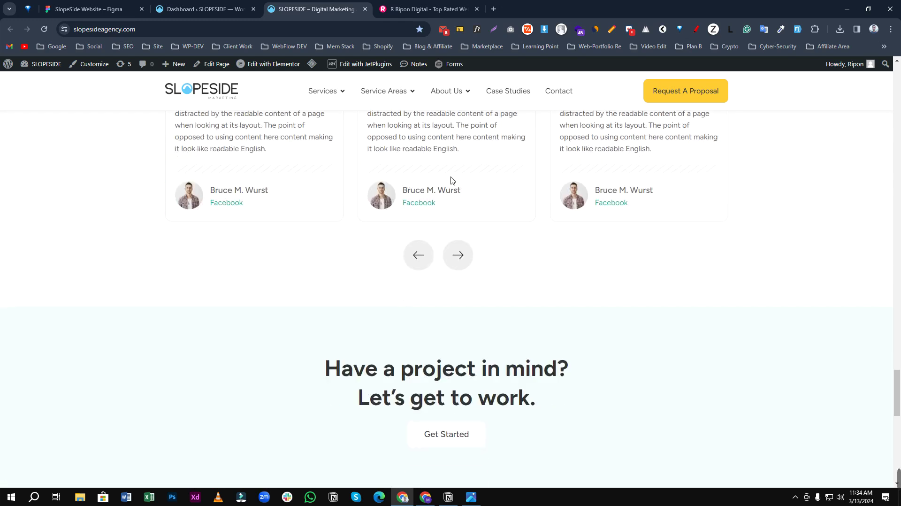
Inspect the Service Areas and Services mega menus in the site header, including the sub-services of several service categories.
scroll(453, 181, "up", 3)
mouse_move(415, 99)
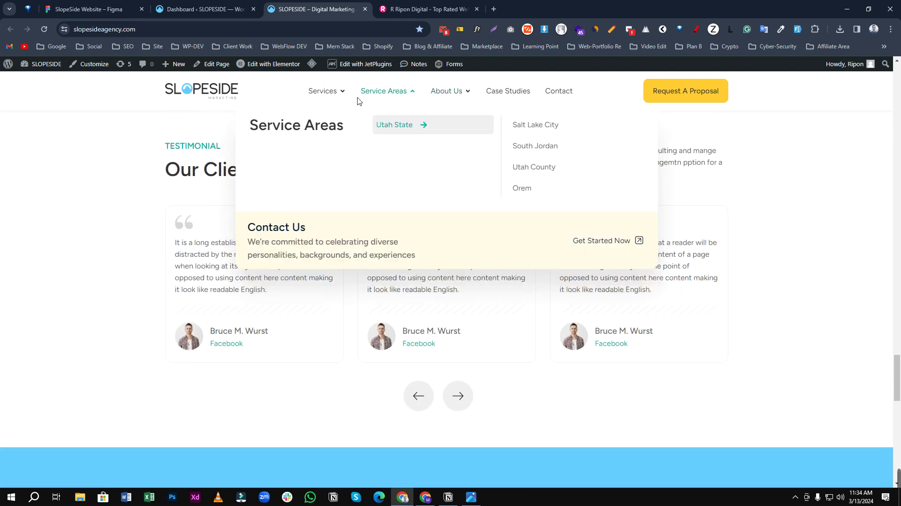
mouse_move(323, 99)
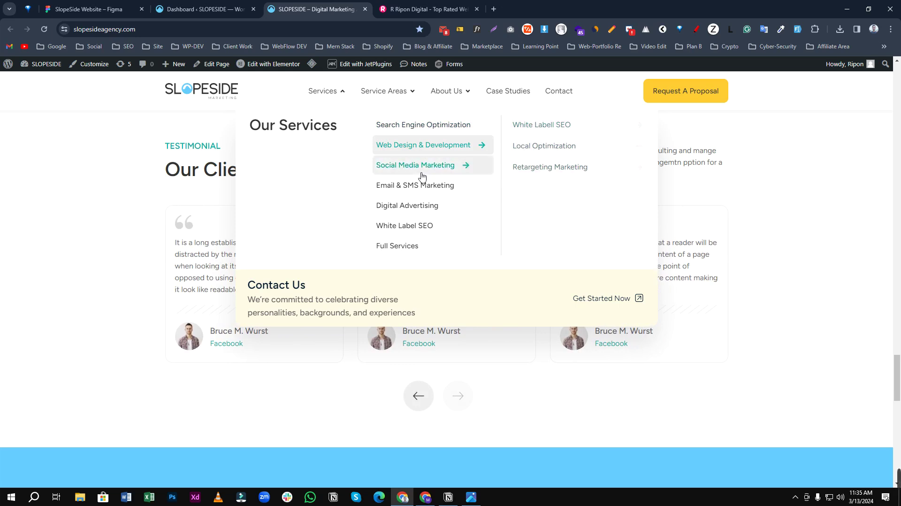
mouse_move(422, 169)
mouse_move(418, 185)
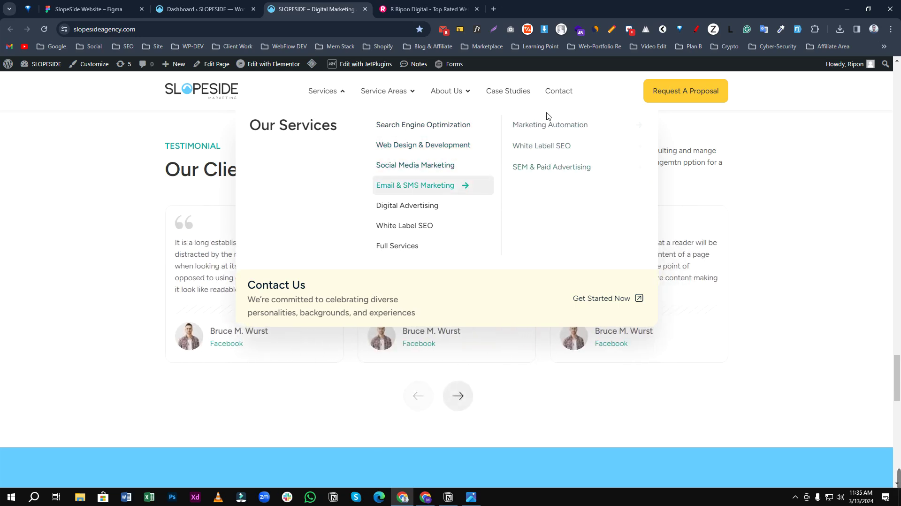
mouse_move(422, 207)
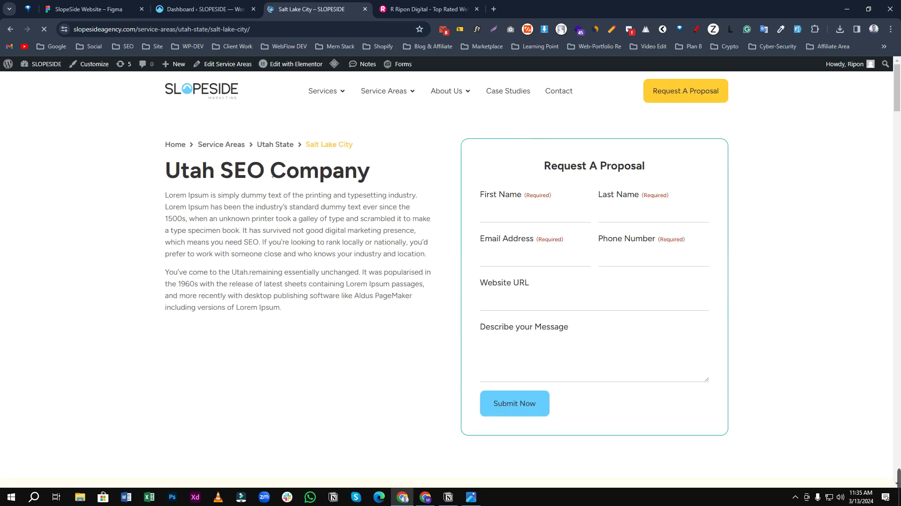
Review the Salt Lake City service area page from its proposal form down to the Utah SEO Services cards.
scroll(477, 207, "down", 8)
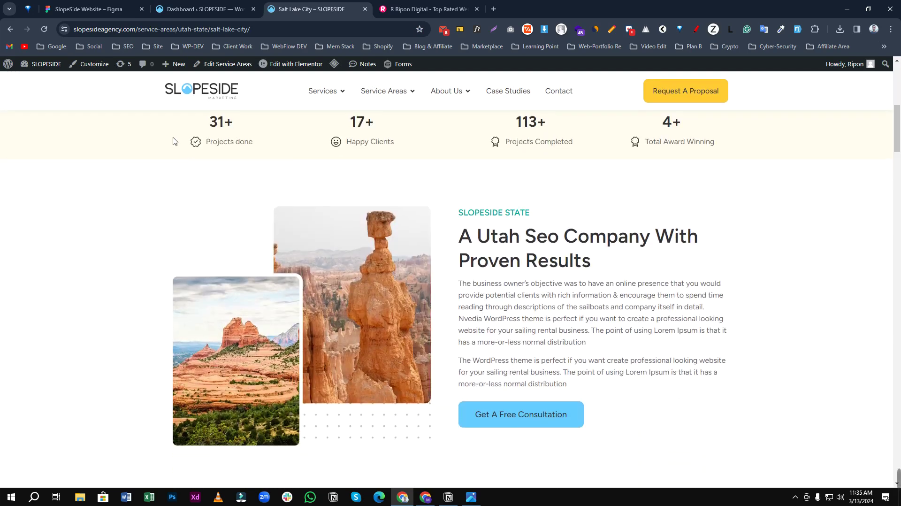
scroll(261, 224, "up", 2)
scroll(703, 228, "down", 20)
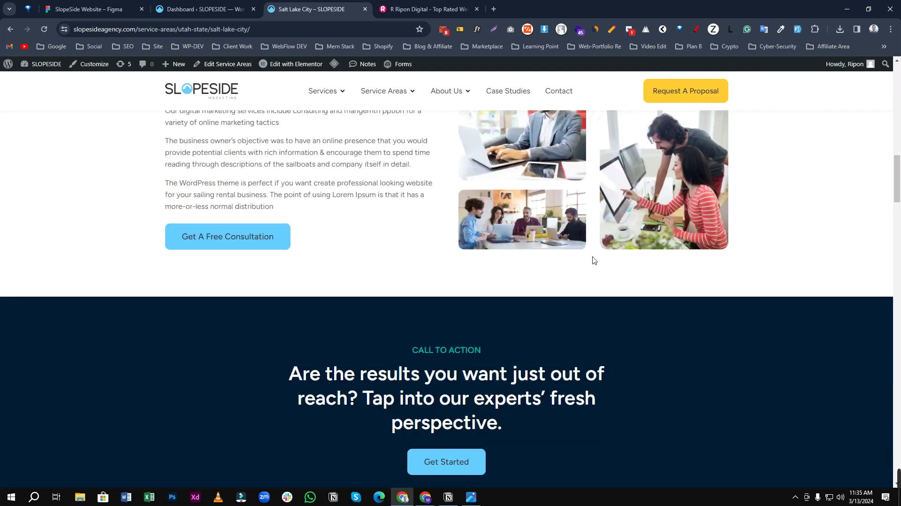
scroll(408, 264, "down", 15)
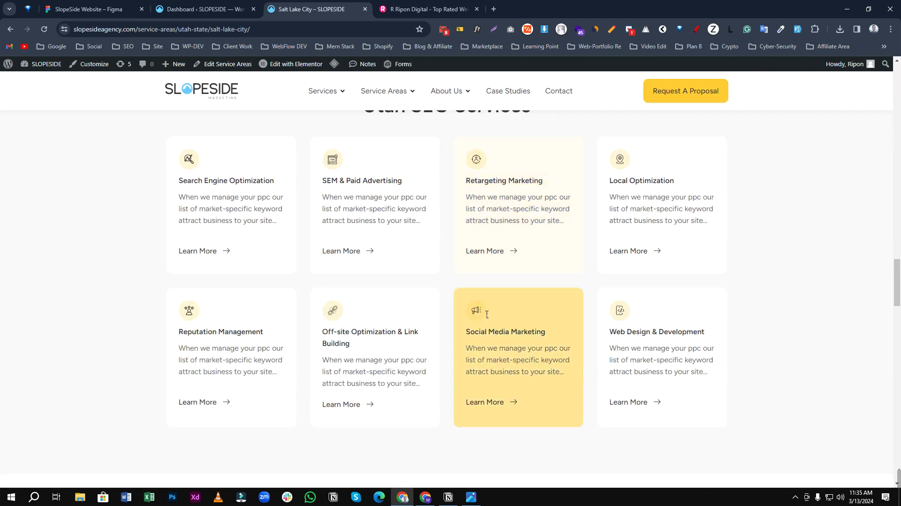
scroll(484, 201, "up", 6)
scroll(484, 200, "up", 20)
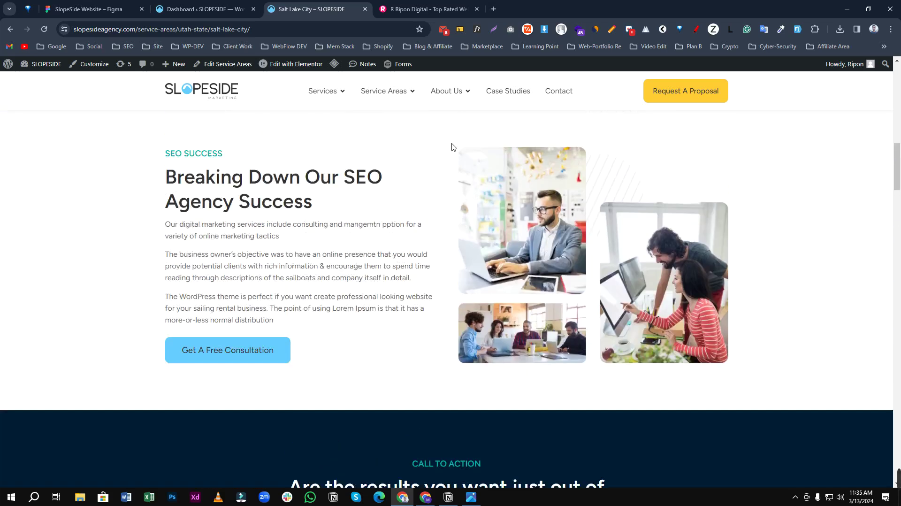
scroll(454, 147, "up", 2)
Open the About Us page and review it from the introduction down to the team section.
mouse_move(459, 101)
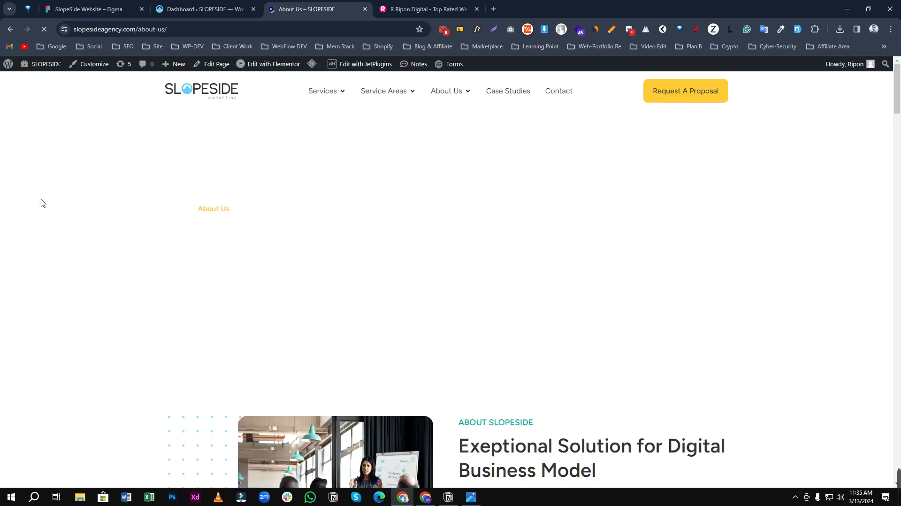
scroll(341, 281, "down", 5)
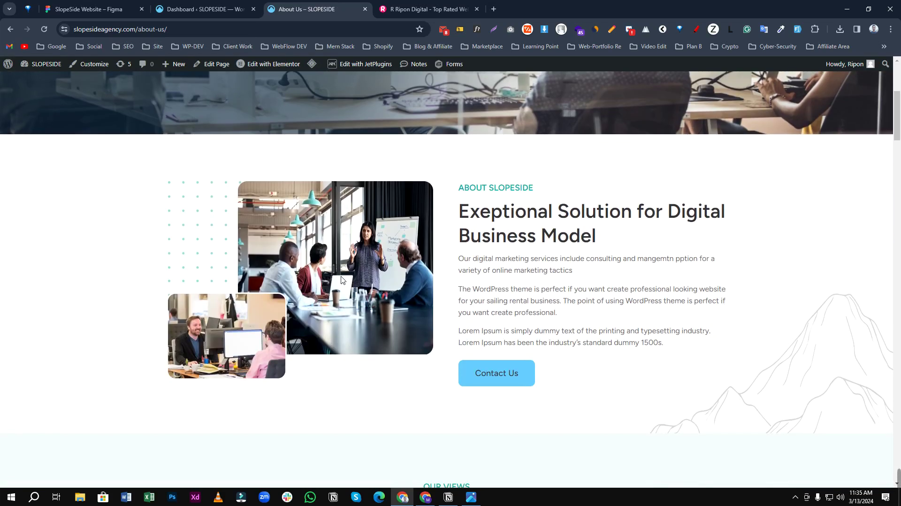
scroll(342, 280, "down", 10)
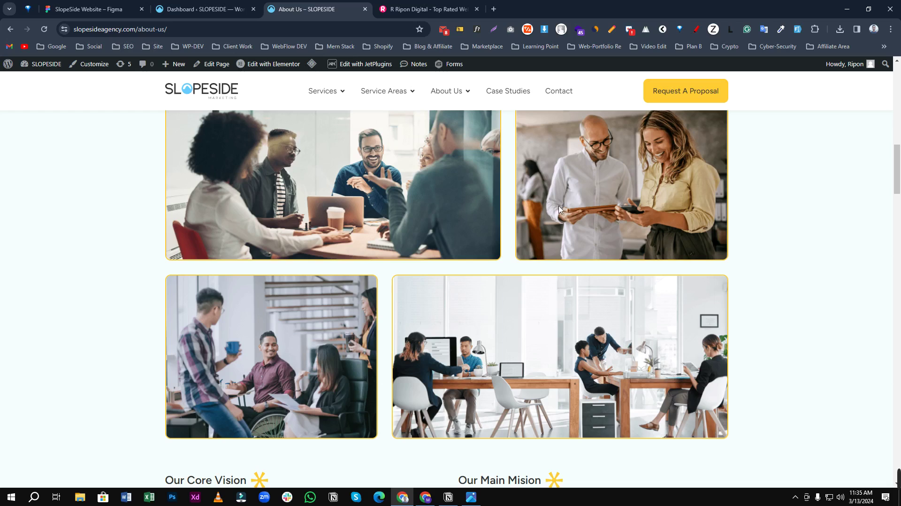
scroll(560, 209, "down", 8)
scroll(301, 295, "down", 7)
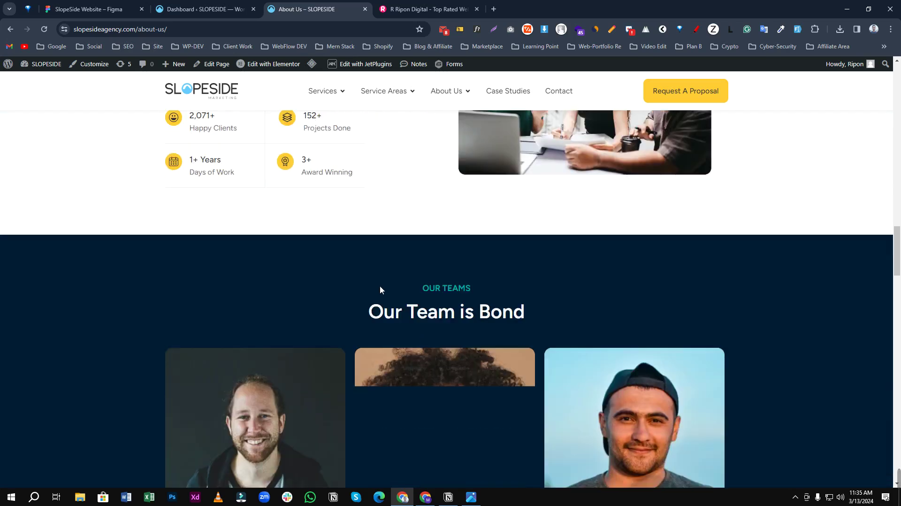
Examine the team member cards and their overlay effects in the Our Team is Bond section.
scroll(262, 288, "up", 3)
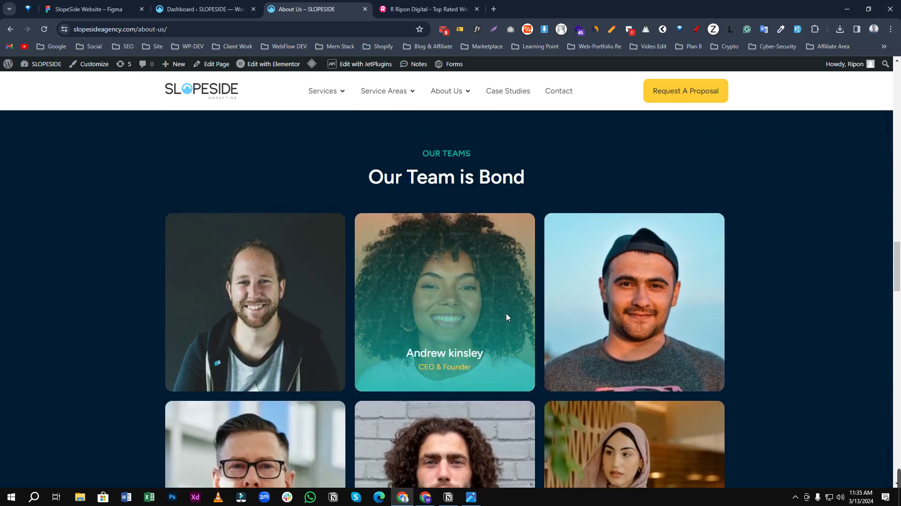
scroll(499, 314, "down", 4)
scroll(498, 313, "down", 2)
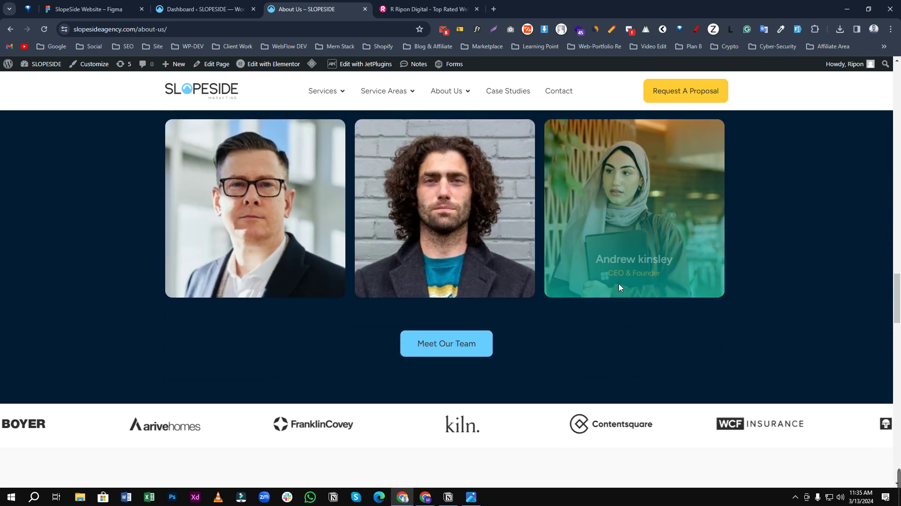
scroll(423, 305, "up", 2)
scroll(286, 298, "up", 2)
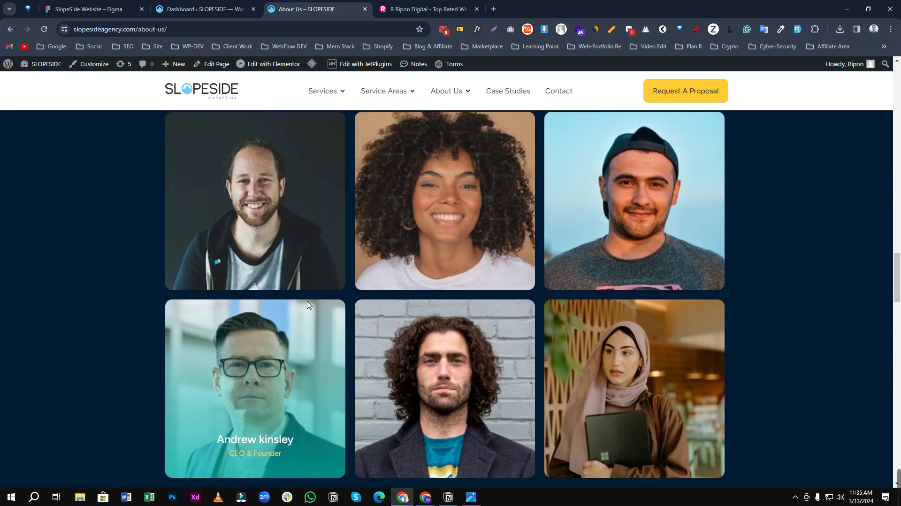
scroll(406, 272, "up", 2)
scroll(398, 273, "up", 1)
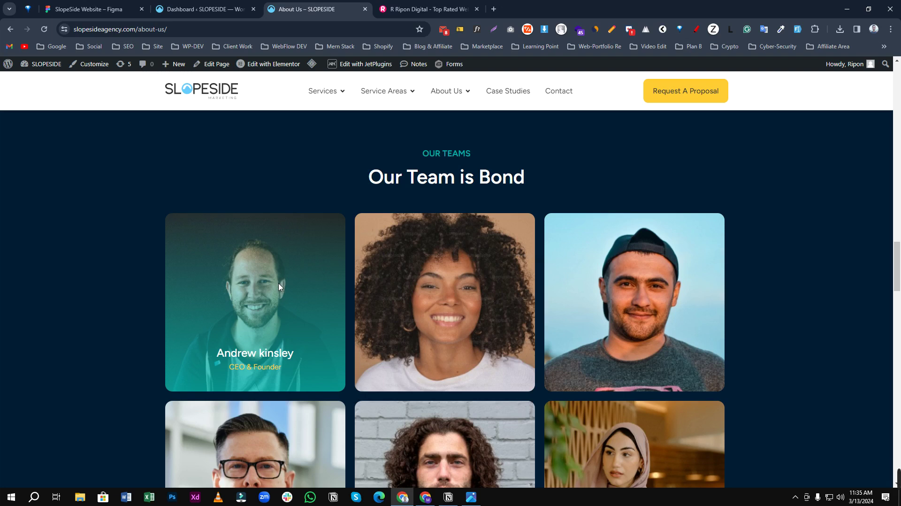
Review the lower About Us sections, opening and closing the Our Approach video popup.
scroll(279, 287, "down", 12)
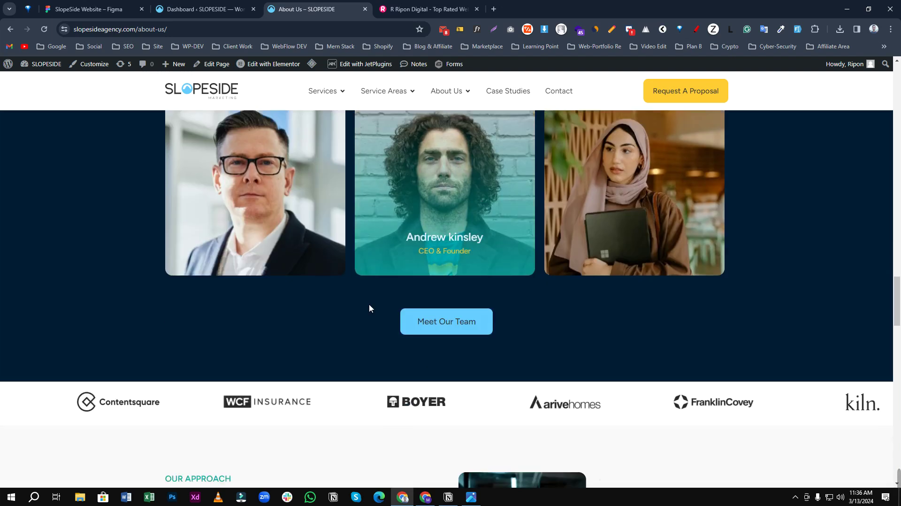
scroll(533, 269, "down", 8)
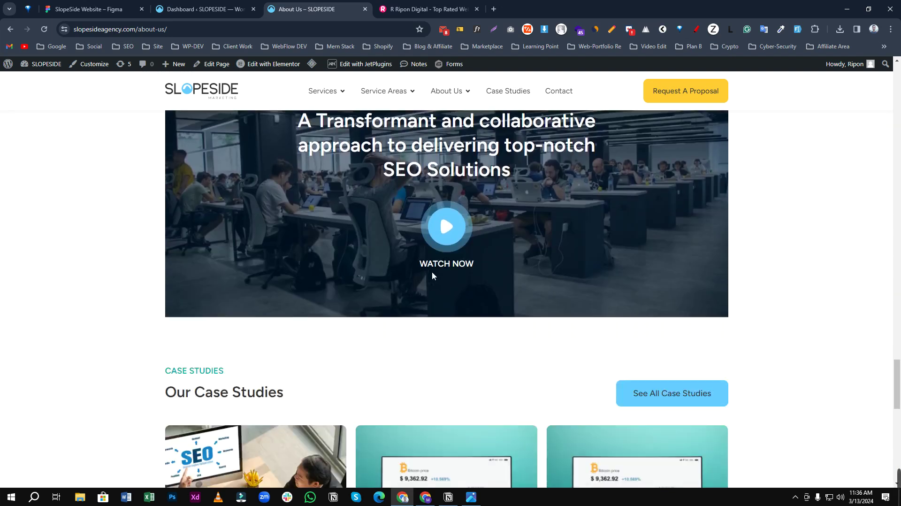
scroll(490, 311, "up", 2)
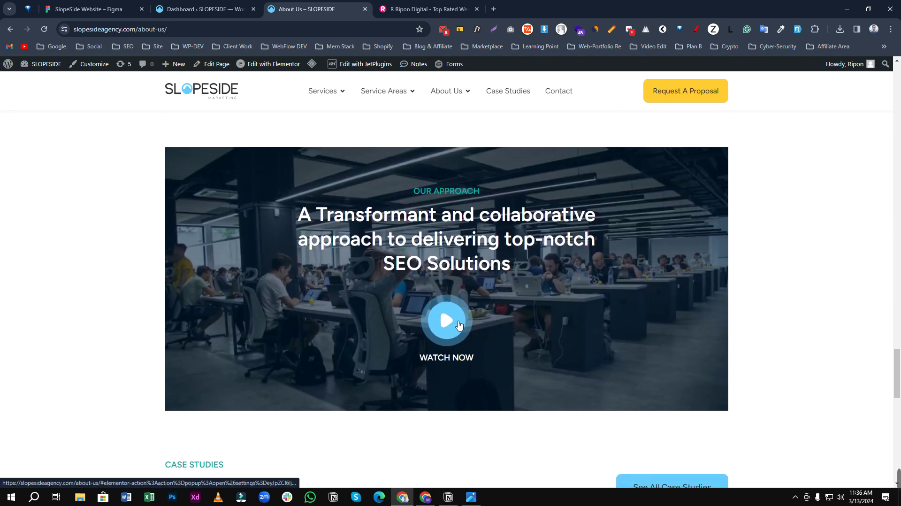
left_click(458, 325)
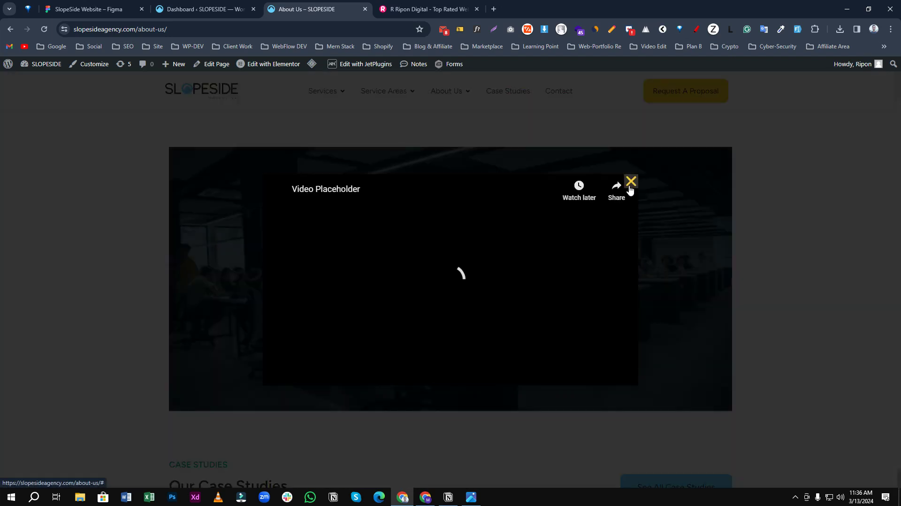
left_click(630, 188)
scroll(471, 286, "down", 15)
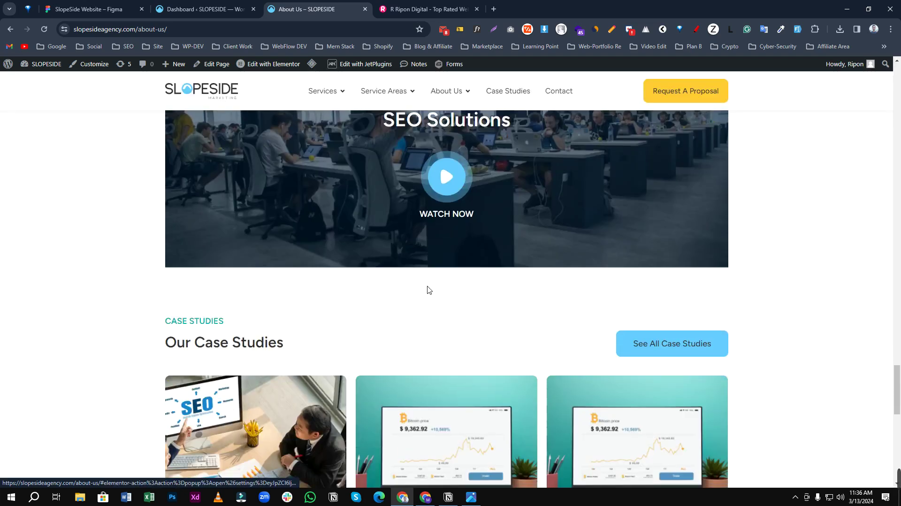
scroll(381, 293, "up", 18)
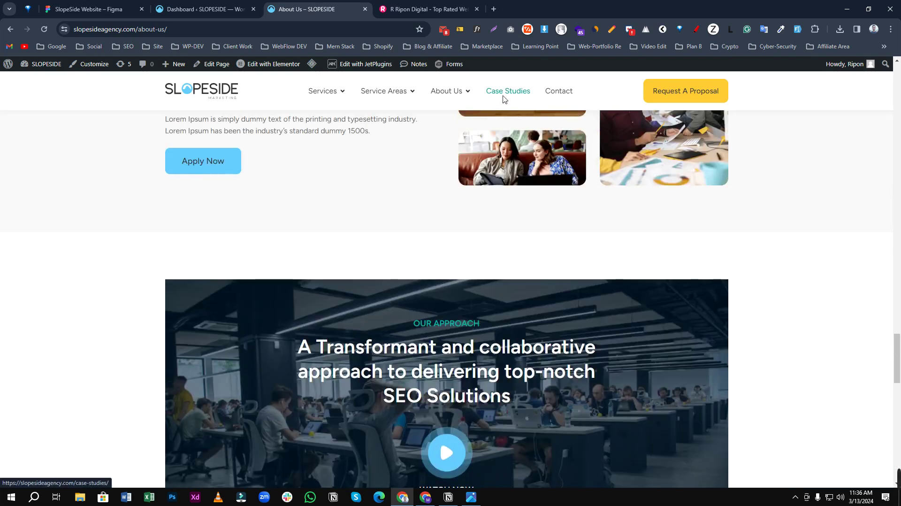
Open the Case Studies page and filter the projects by Branding, Marketing, PPC, SEO and Web Design in turn.
left_click(502, 95)
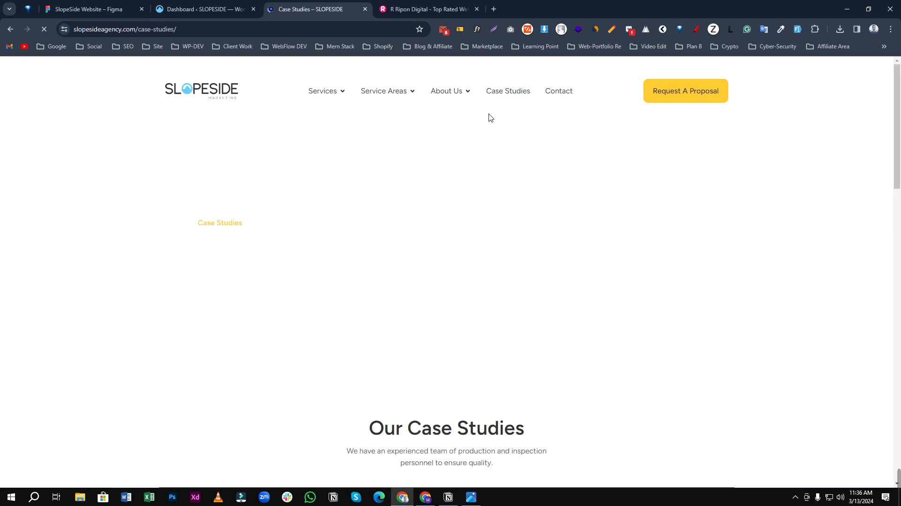
scroll(428, 249, "down", 1)
scroll(427, 249, "down", 5)
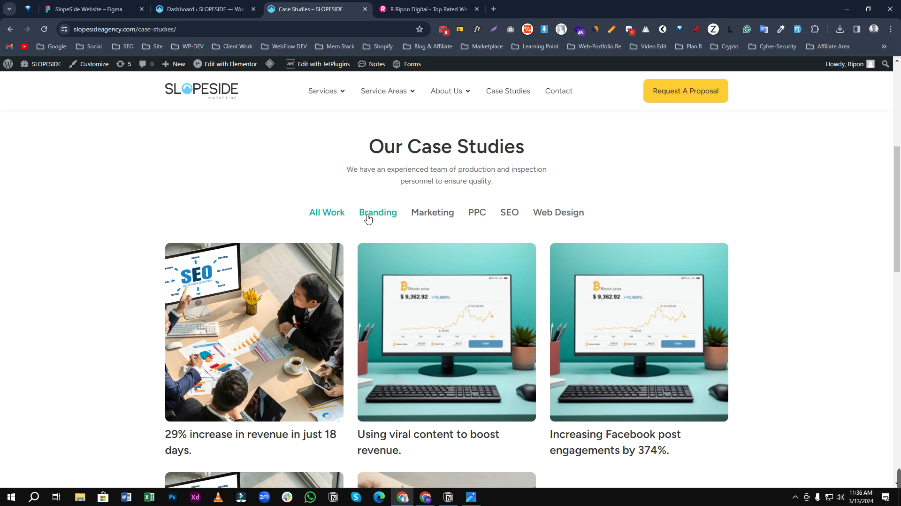
left_click(368, 218)
left_click(441, 218)
left_click(478, 217)
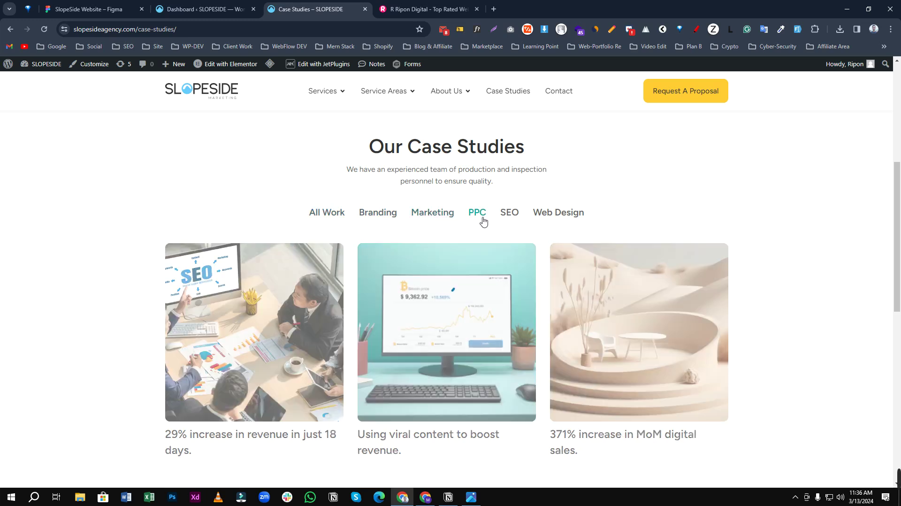
left_click(519, 217)
left_click(566, 219)
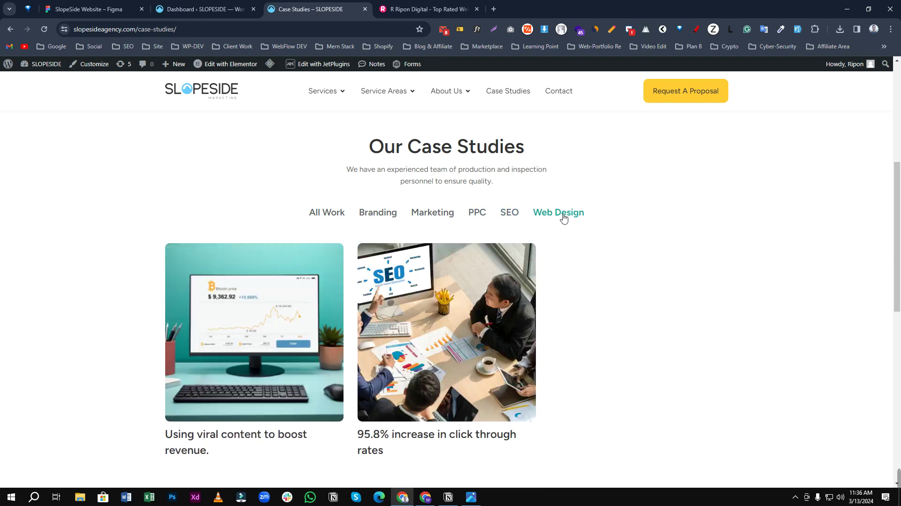
Open the "Using viral content to boost revenue." case study and review it through Solution & Result and the image carousel.
scroll(342, 226, "down", 2)
scroll(330, 256, "up", 1)
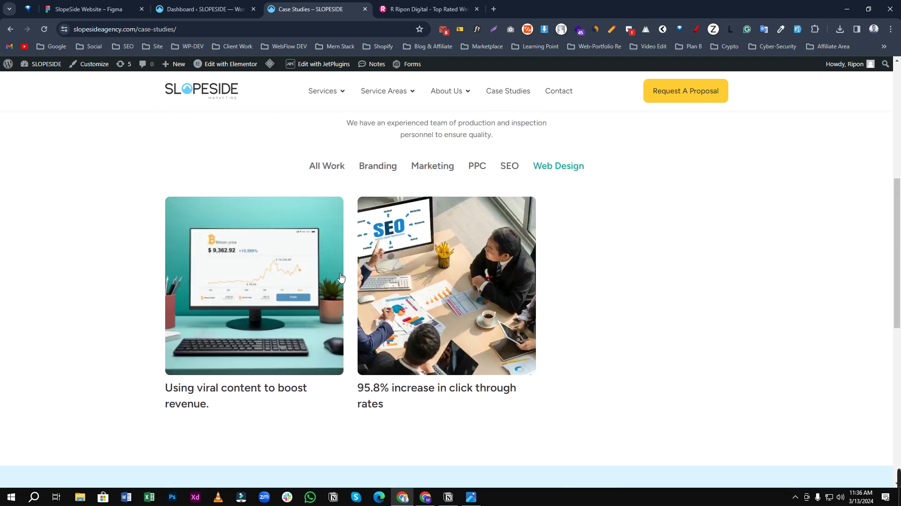
scroll(340, 277, "up", 1)
scroll(228, 344, "down", 2)
left_click(226, 343)
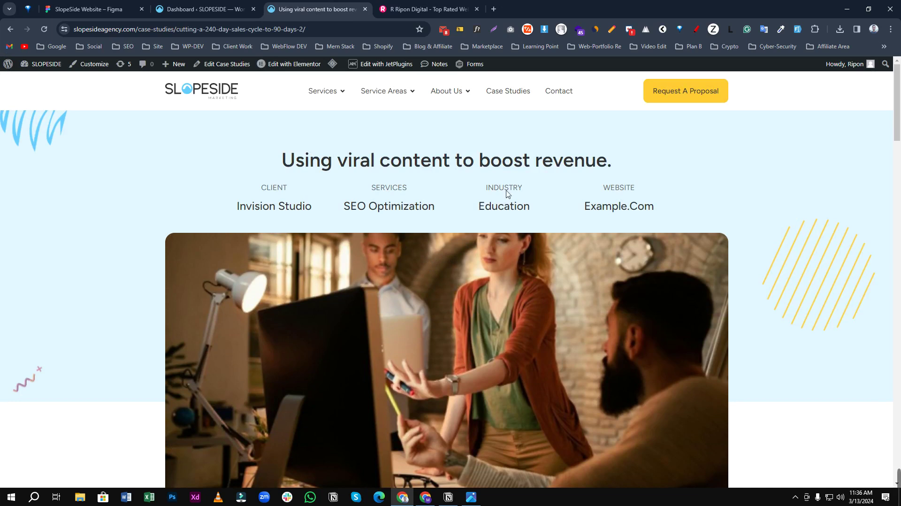
scroll(411, 270, "down", 15)
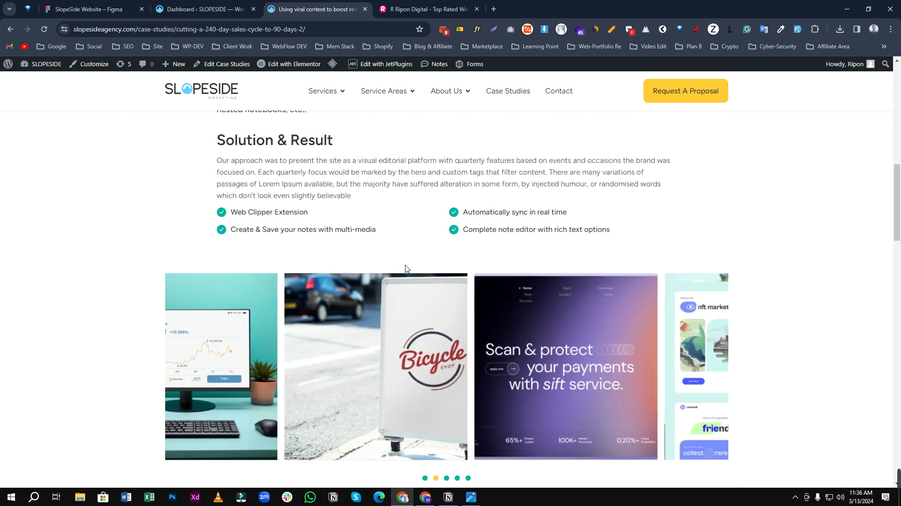
scroll(472, 288, "up", 4)
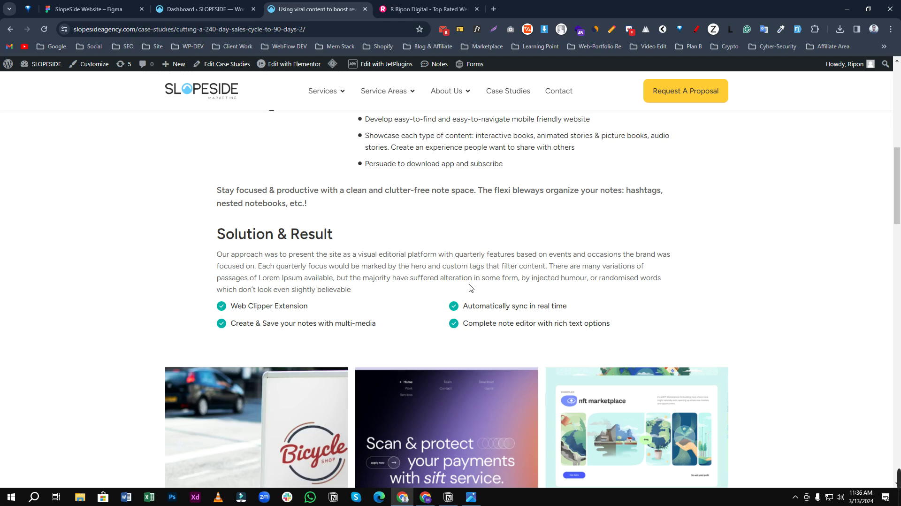
scroll(470, 287, "down", 8)
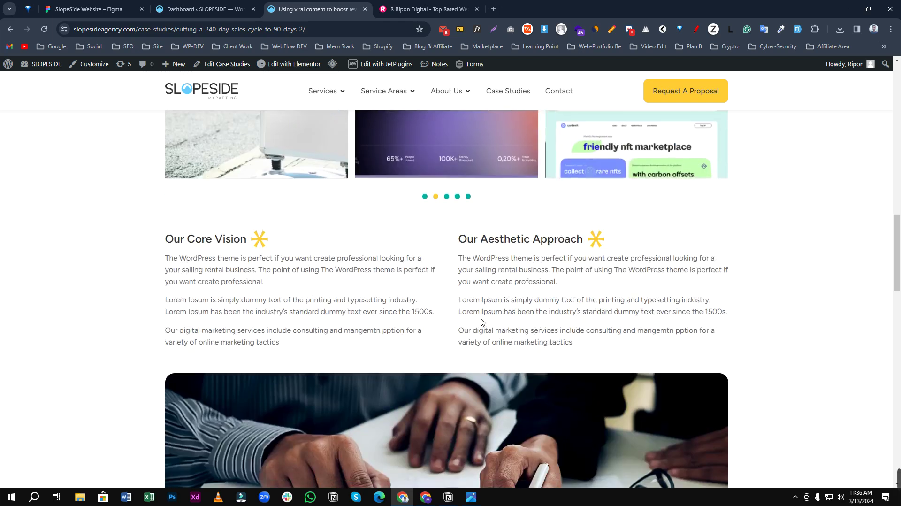
Review the rest of the case study down to Related Case Studies and the footer, then return to the image carousel.
scroll(481, 321, "down", 4)
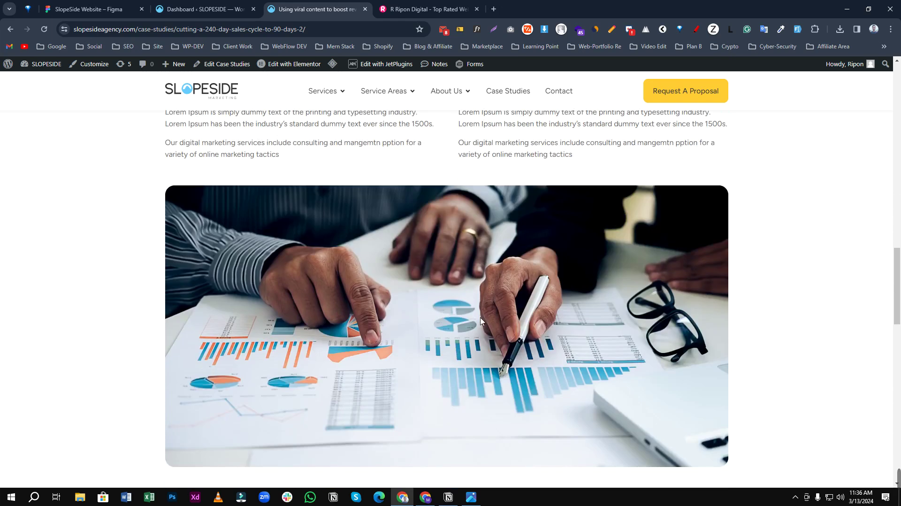
scroll(480, 321, "down", 4)
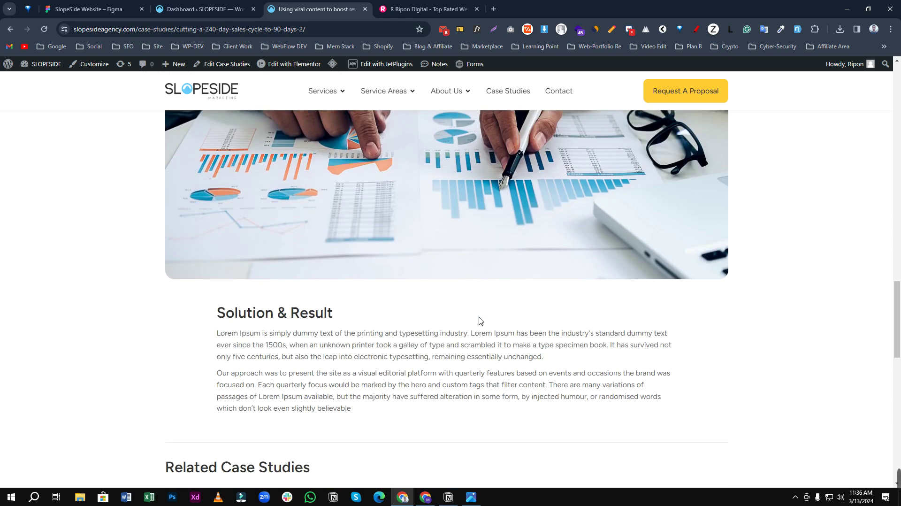
scroll(481, 321, "down", 5)
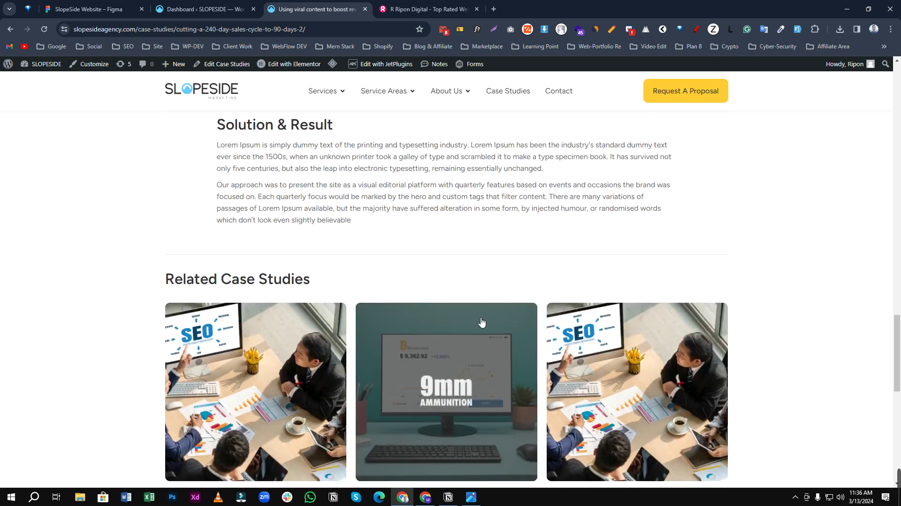
scroll(480, 321, "down", 6)
scroll(373, 348, "down", 3)
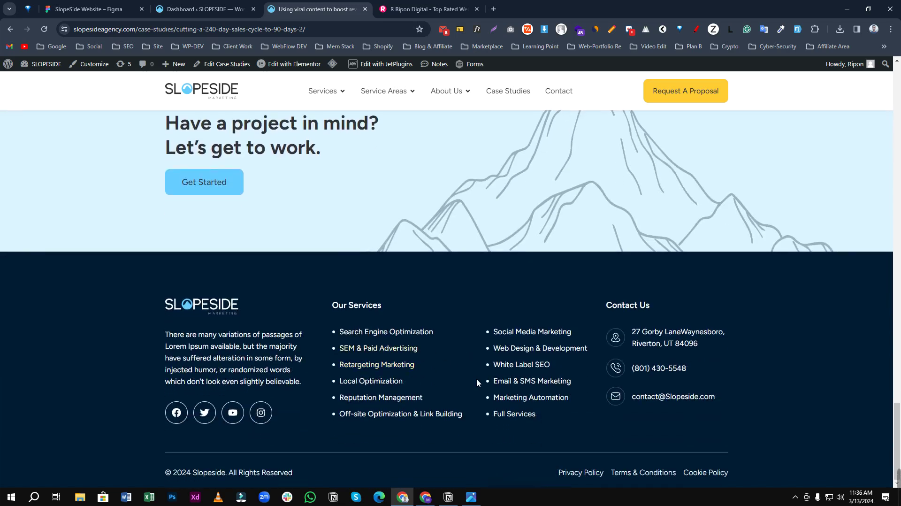
scroll(471, 418, "up", 6)
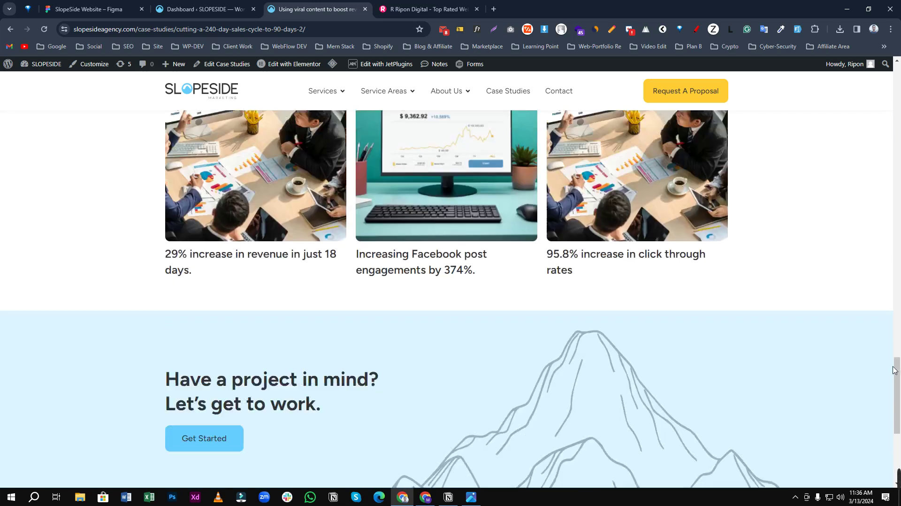
scroll(898, 357, "up", 2)
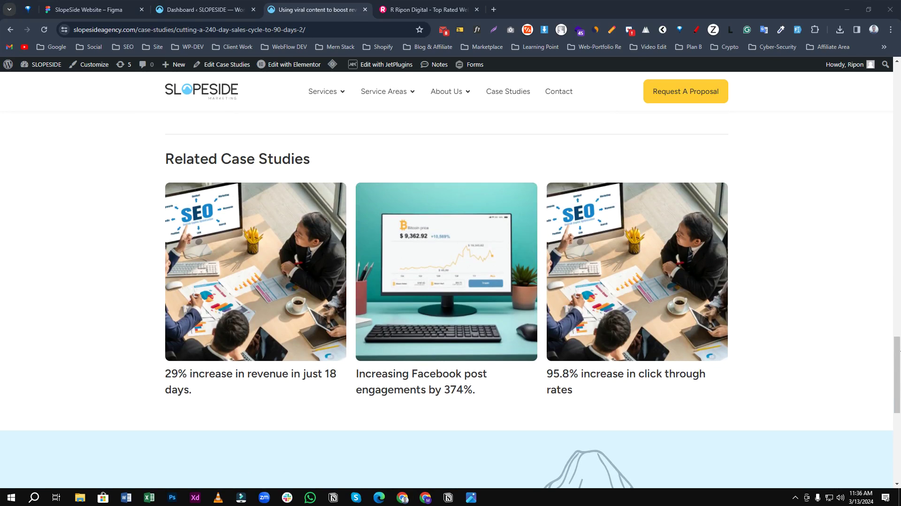
scroll(840, 358, "up", 15)
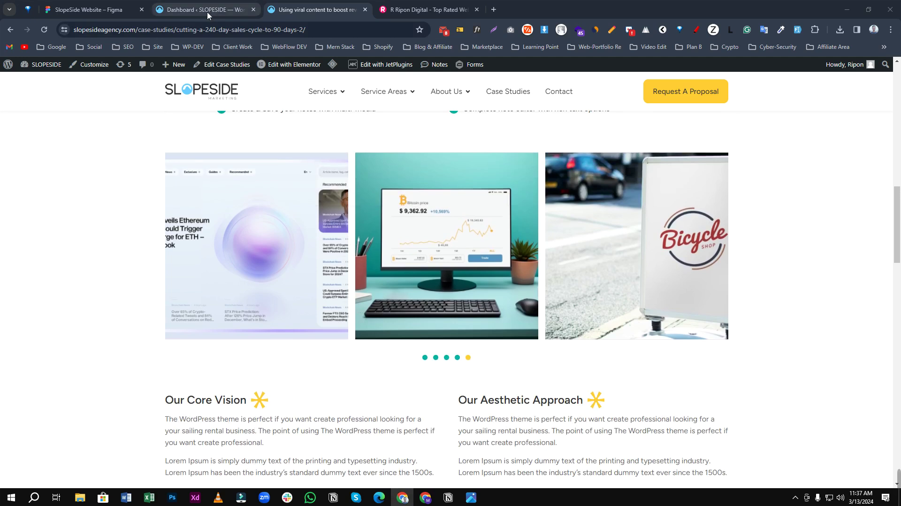
left_click(169, 10)
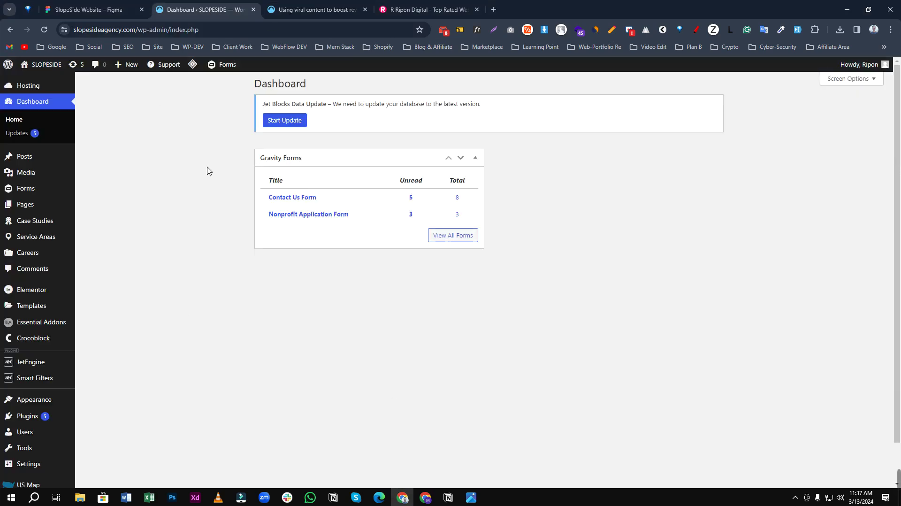
scroll(509, 297, "down", 1)
scroll(508, 272, "up", 1)
left_click(268, 5)
scroll(566, 104, "up", 3)
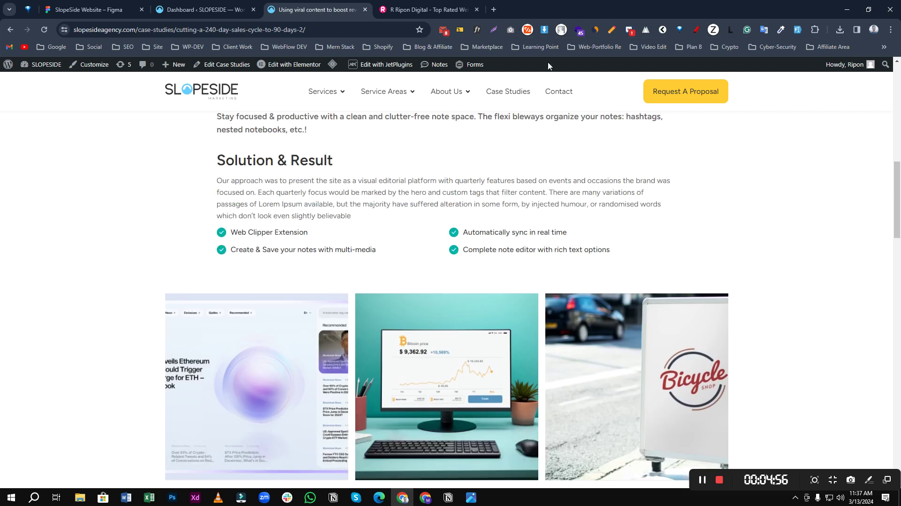
Open the Contact page and review its inquiry form down to the submit area.
left_click(563, 97)
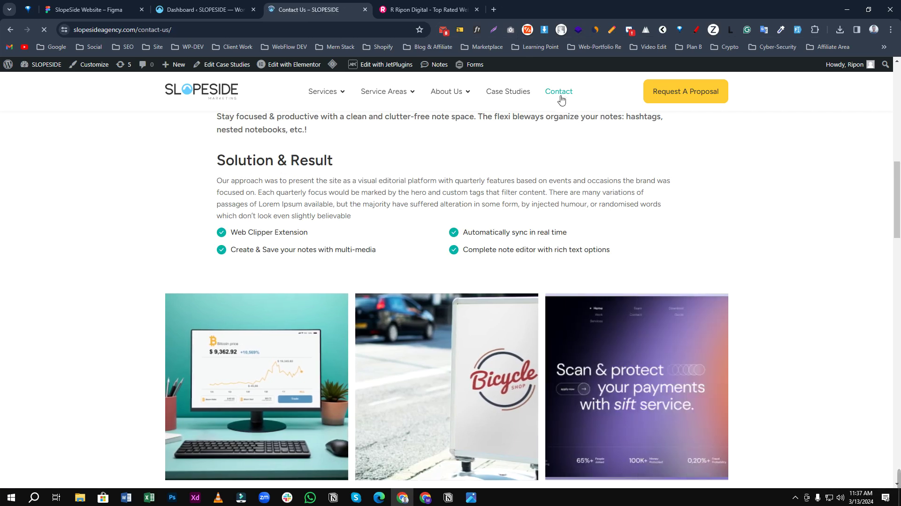
scroll(532, 295, "down", 7)
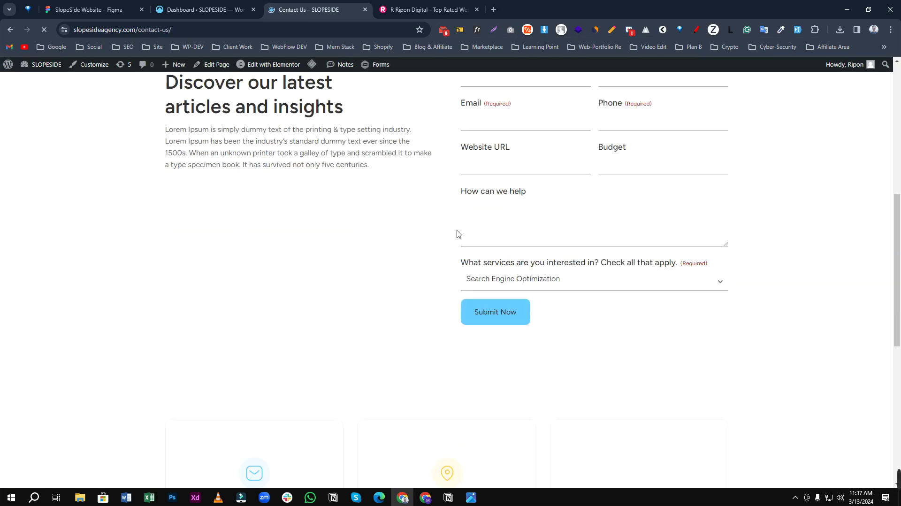
scroll(543, 287, "up", 5)
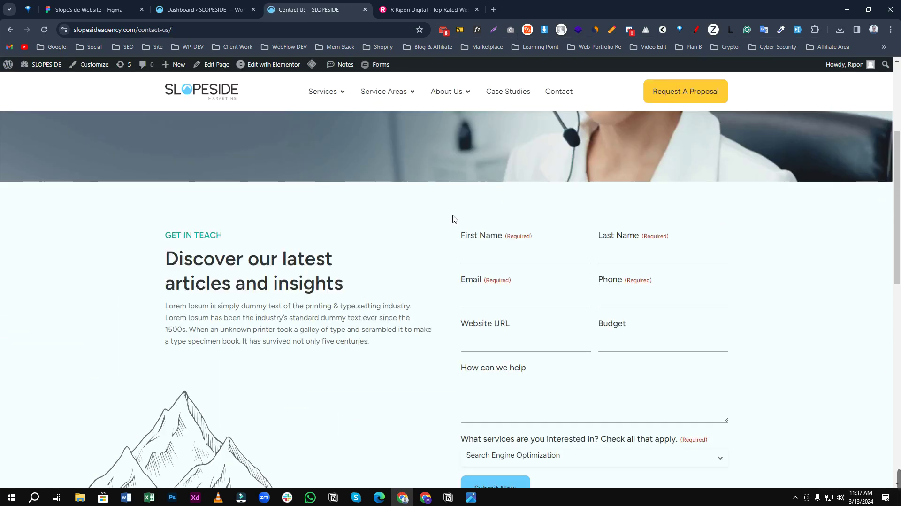
scroll(492, 244, "down", 3)
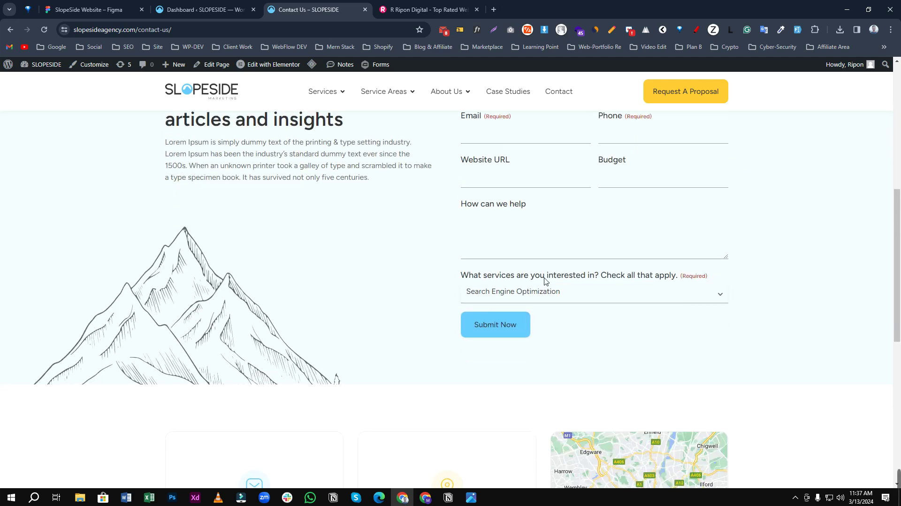
scroll(544, 281, "down", 2)
Switch to the WordPress dashboard and open the list of all pages.
left_click(220, 10)
scroll(388, 249, "down", 1)
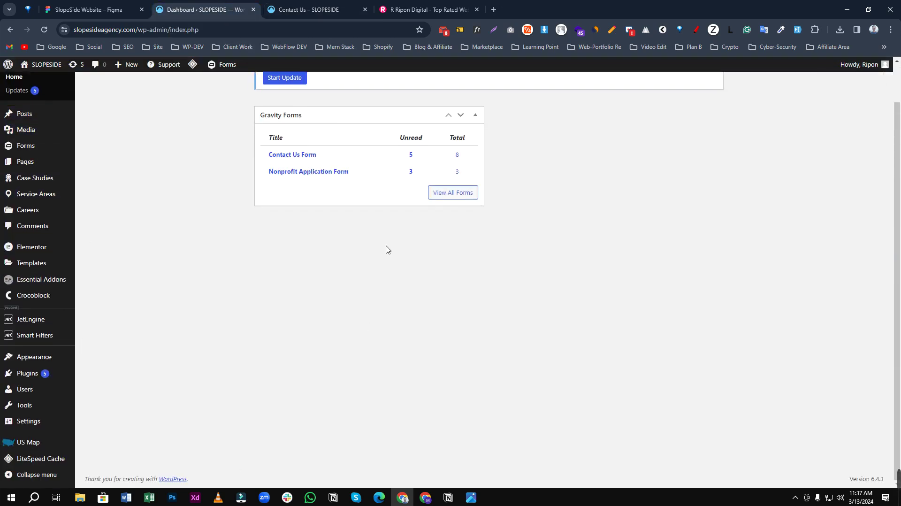
scroll(273, 227, "up", 1)
scroll(272, 289, "down", 1)
scroll(58, 132, "up", 1)
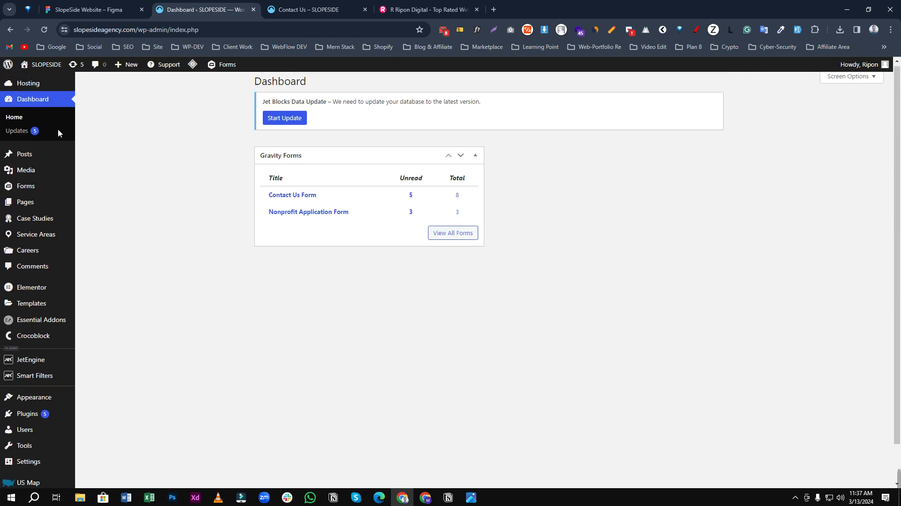
mouse_move(28, 93)
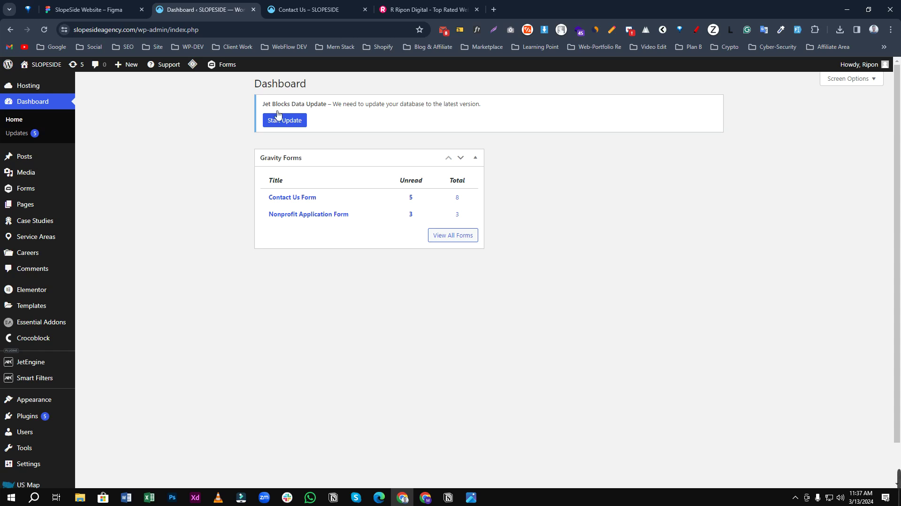
scroll(368, 287, "down", 1)
scroll(367, 287, "up", 1)
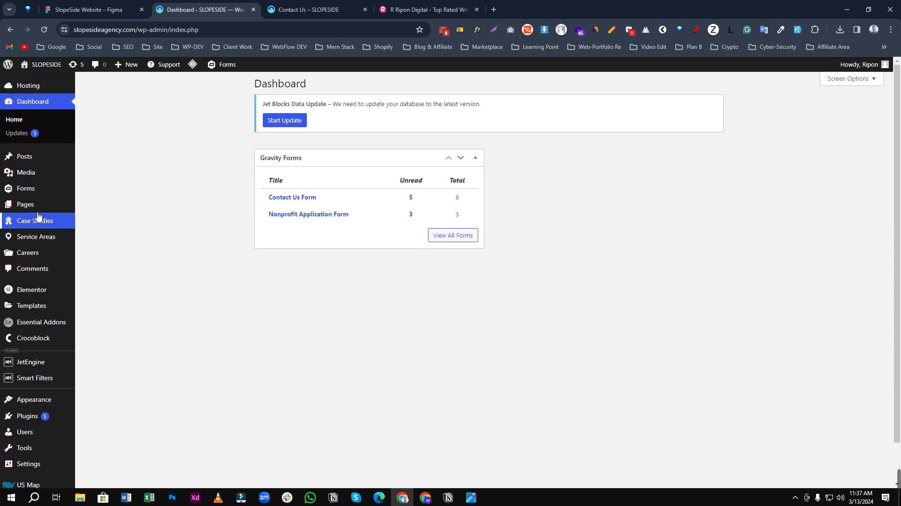
mouse_move(38, 212)
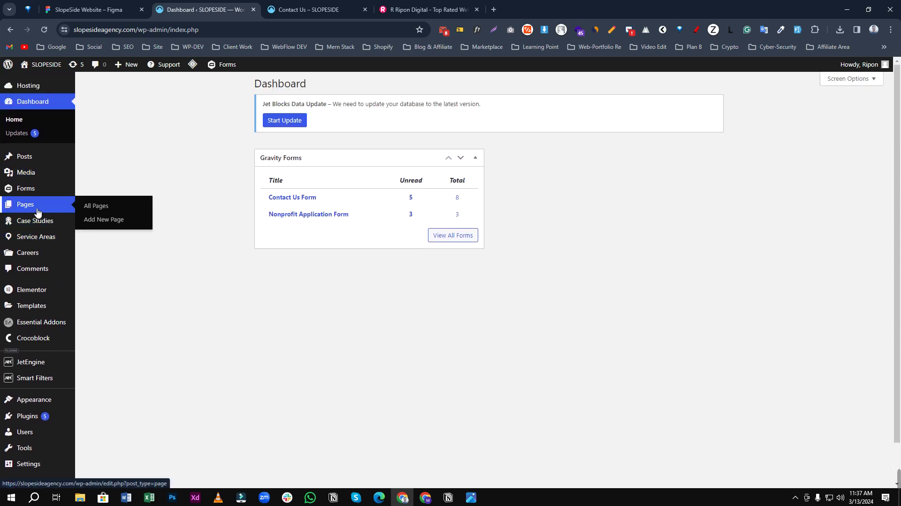
left_click(104, 211)
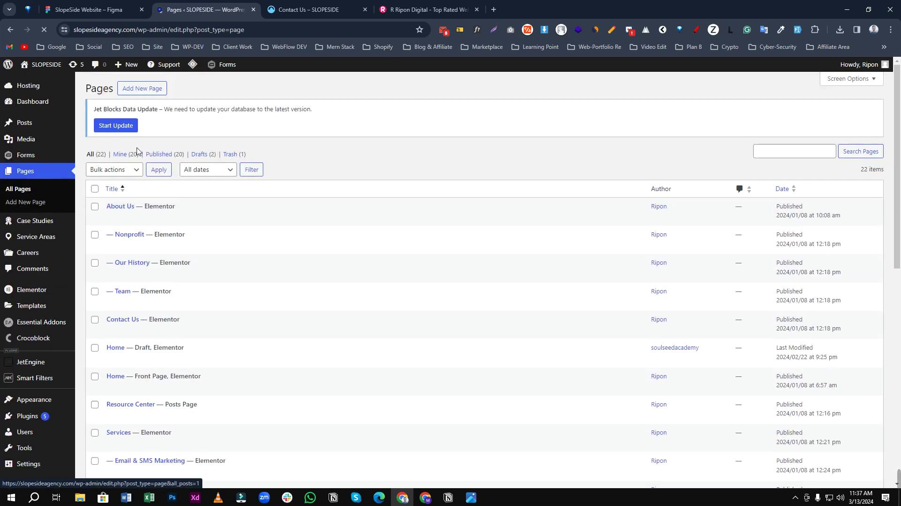
Examine the full list of site pages, from About Us through the individual service pages built with Elementor.
scroll(187, 316, "down", 10)
scroll(173, 256, "up", 6)
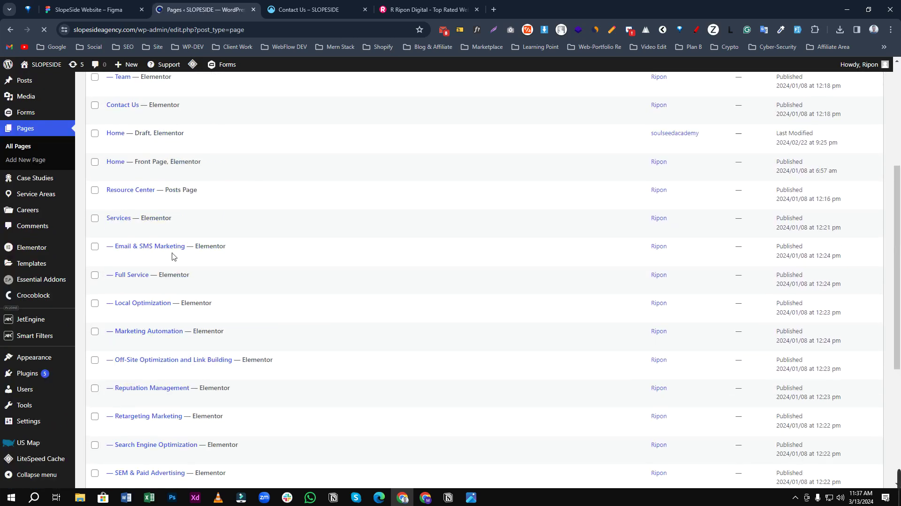
scroll(141, 270, "up", 2)
scroll(119, 281, "down", 4)
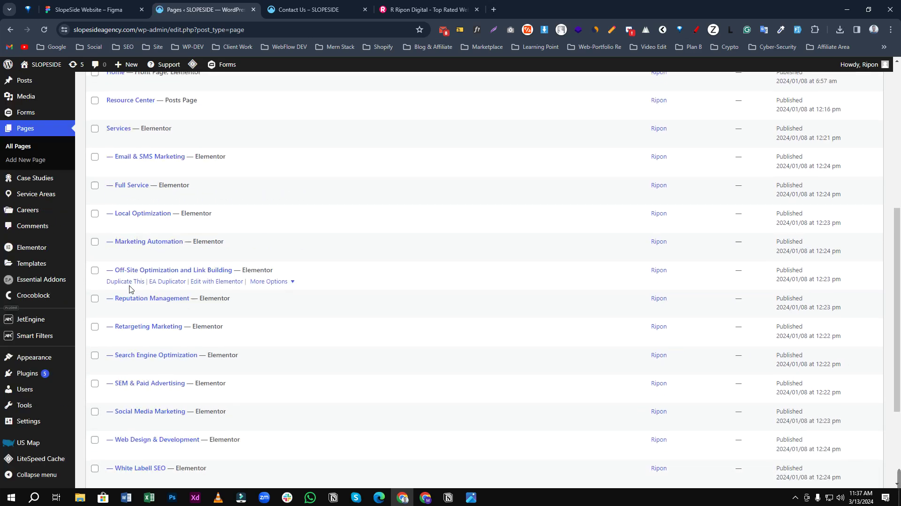
scroll(131, 289, "down", 3)
scroll(155, 249, "up", 2)
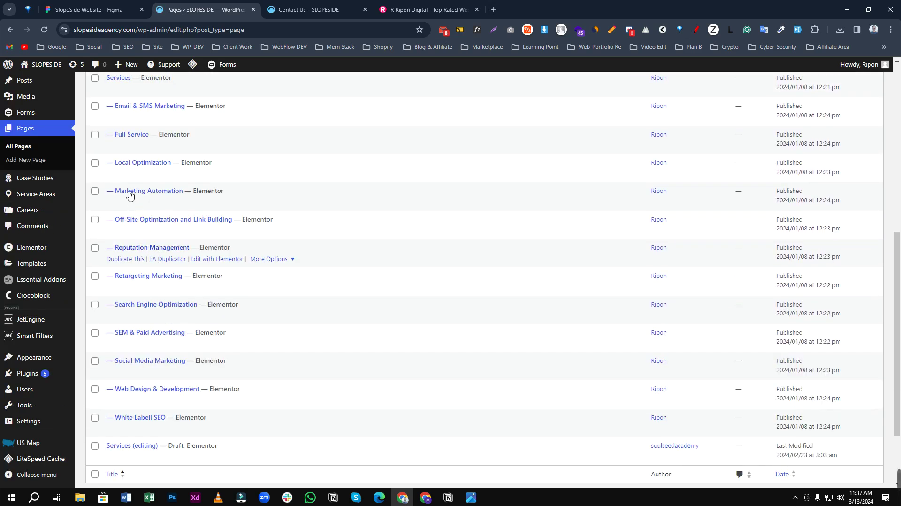
scroll(131, 188, "up", 2)
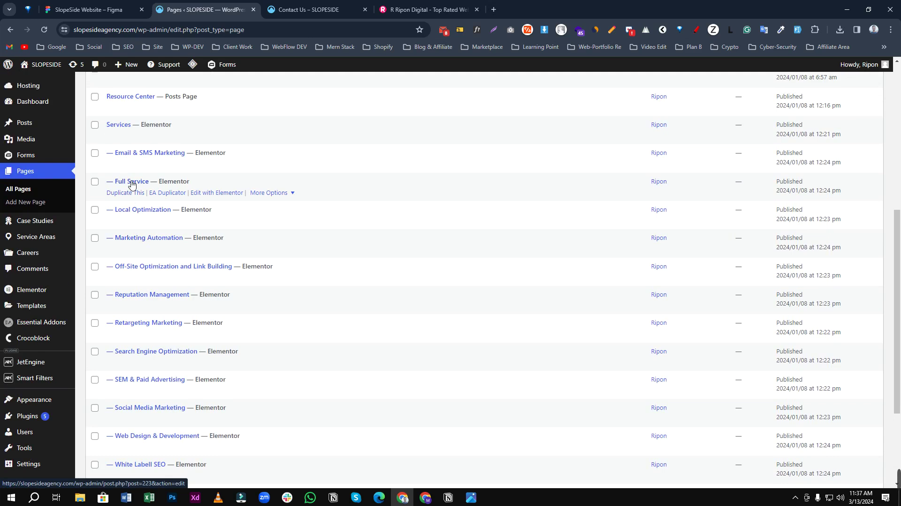
scroll(140, 233, "down", 3)
scroll(165, 295, "up", 7)
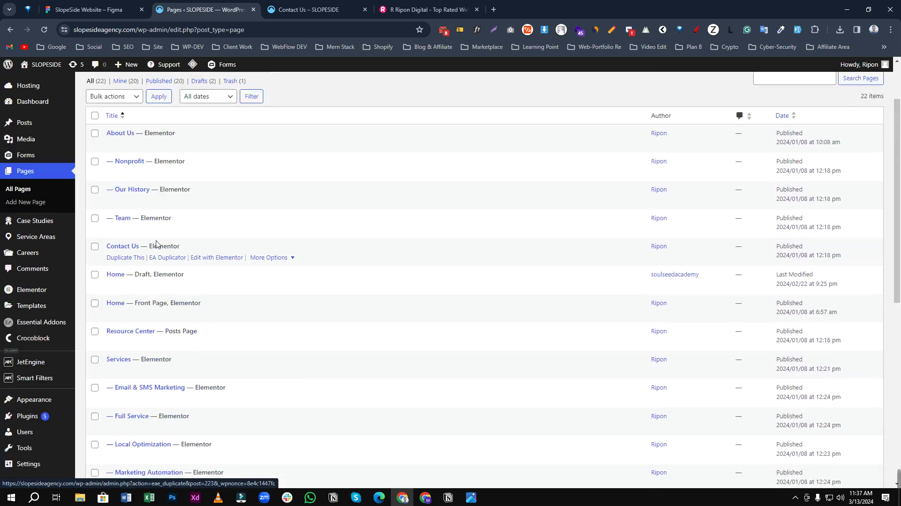
scroll(156, 244, "down", 4)
scroll(155, 211, "up", 4)
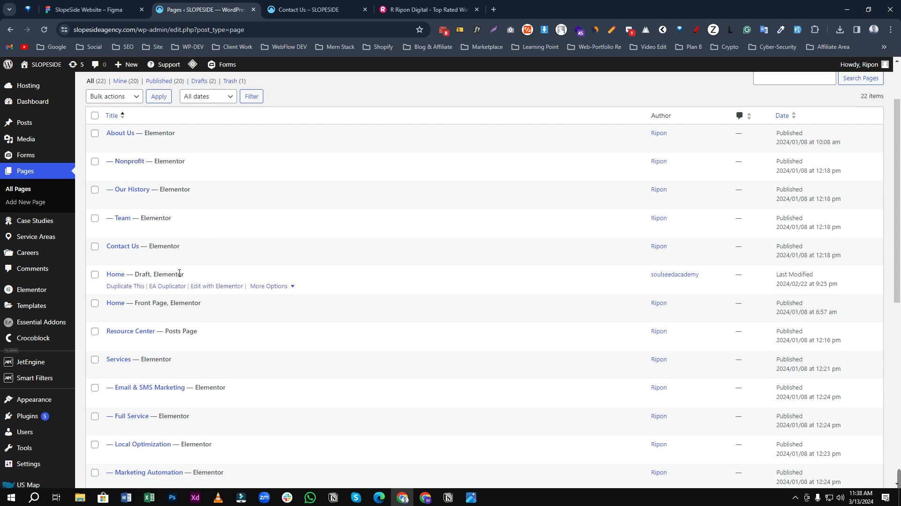
scroll(263, 277, "down", 6)
scroll(276, 283, "down", 2)
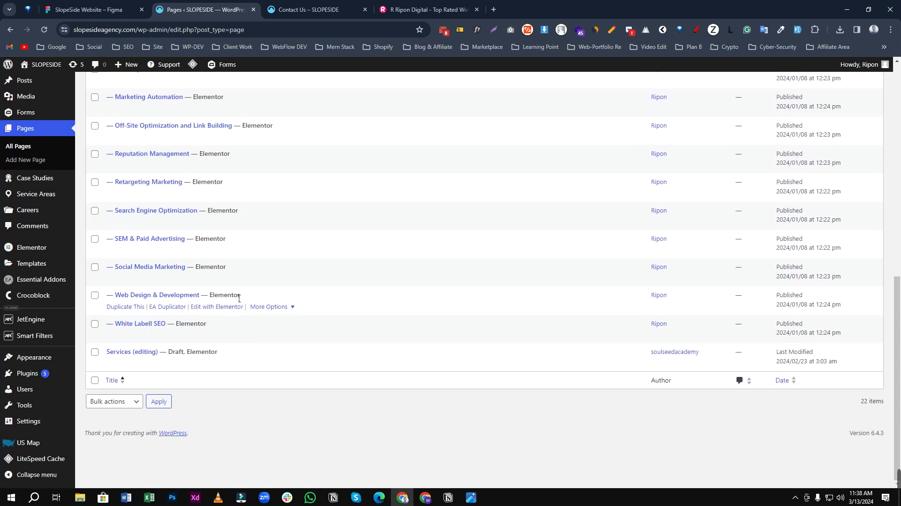
Point red arrows at the Case Studies, Service Areas and Careers entries on a temporary screen capture, then discard it.
mouse_move(62, 184)
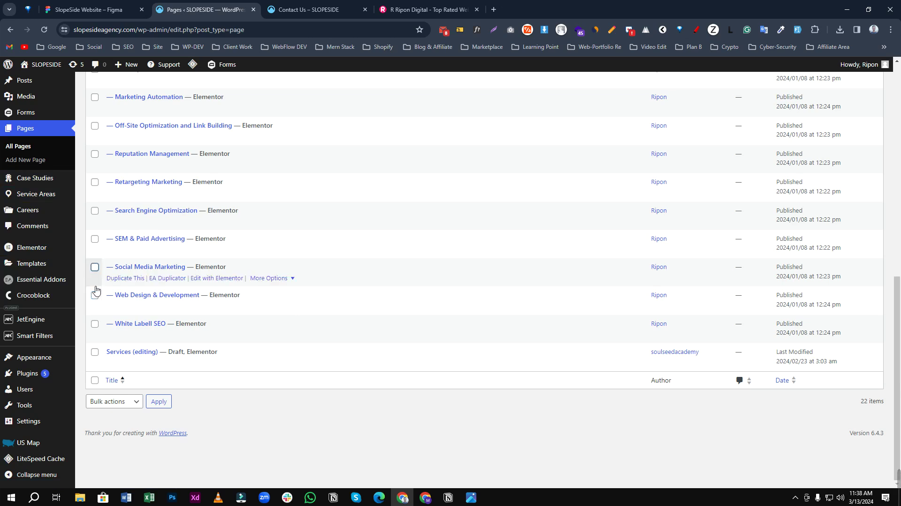
key("Print")
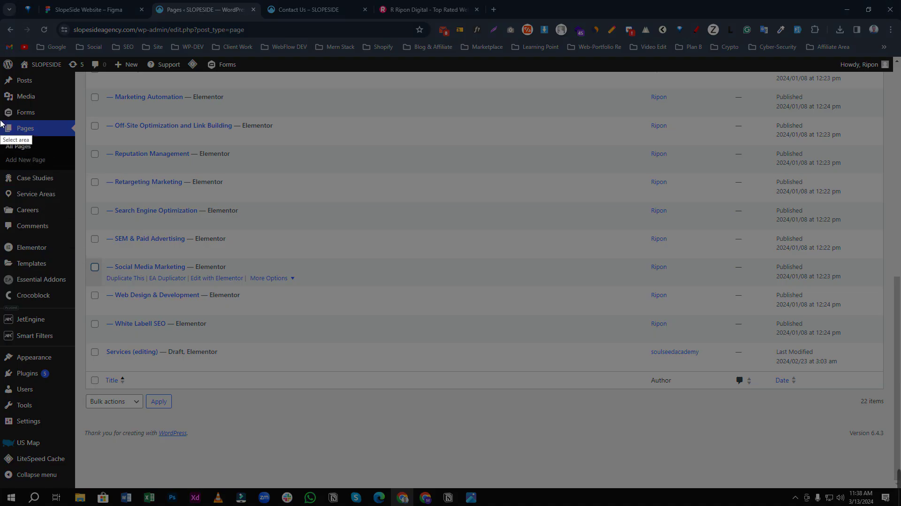
left_click_drag(0, 118, 395, 390)
left_click_drag(339, 371, 291, 346)
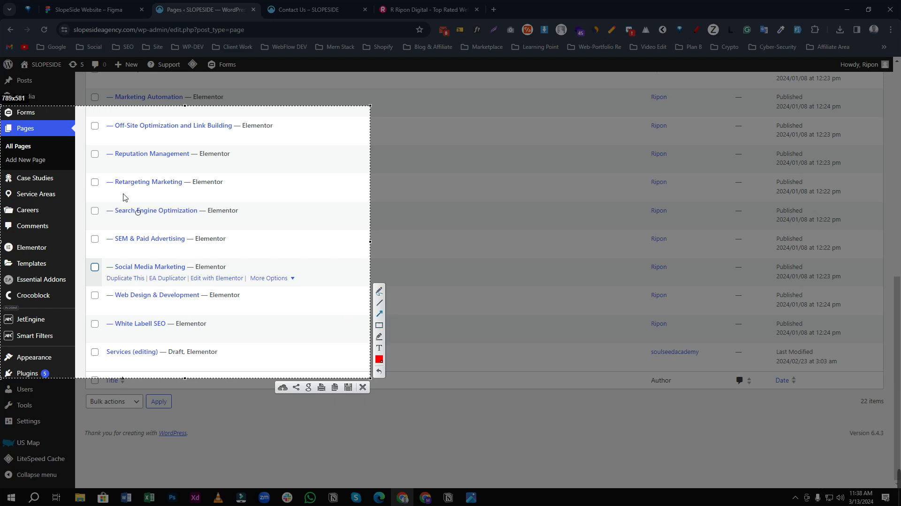
left_click_drag(120, 127, 44, 179)
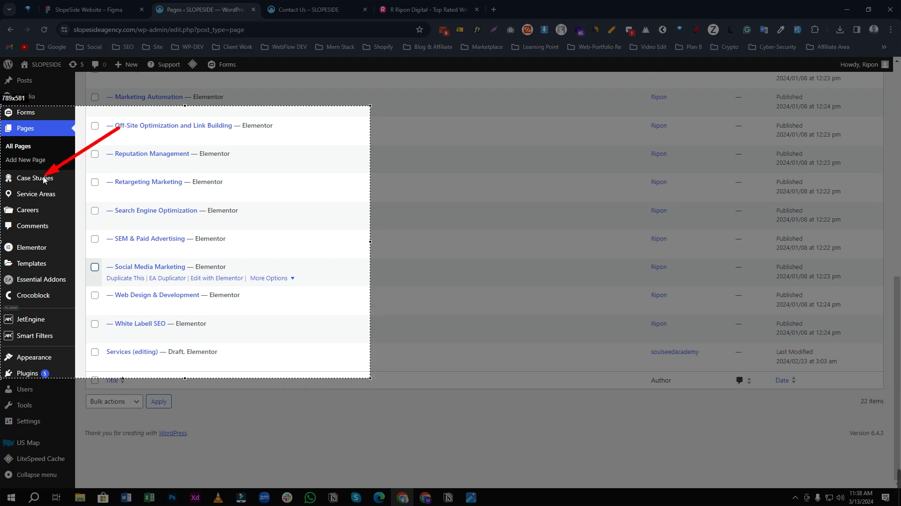
left_click_drag(142, 147, 54, 194)
left_click_drag(117, 169, 50, 216)
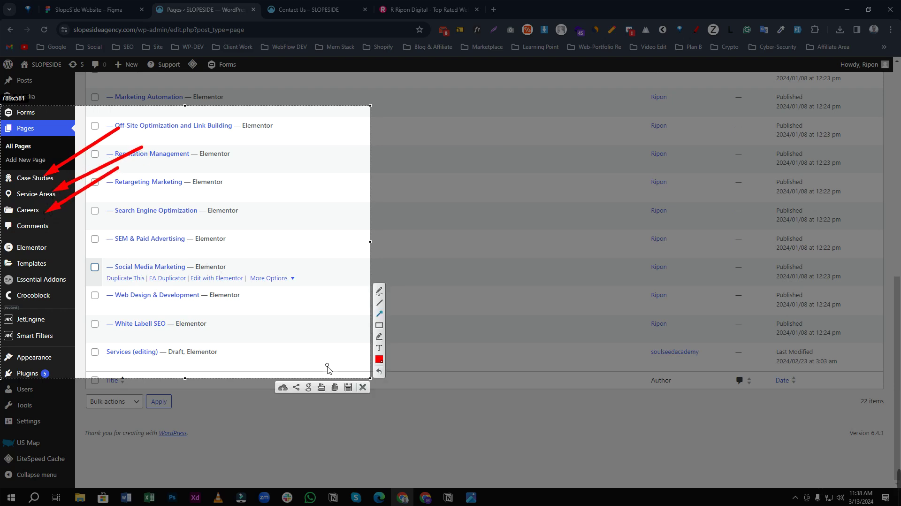
left_click(364, 389)
Open the Crocoblock license details, box the Lifetime expiration date on a temporary screen capture, and close the details.
mouse_move(52, 306)
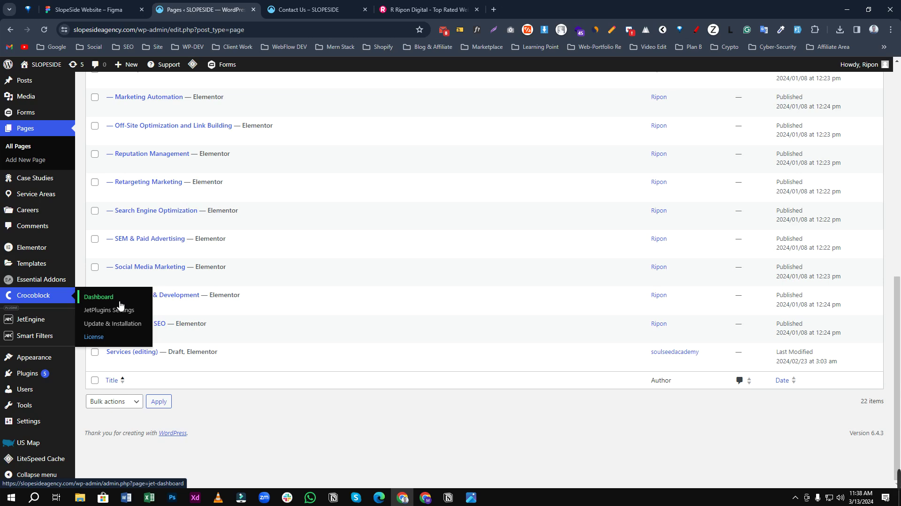
left_click(107, 337)
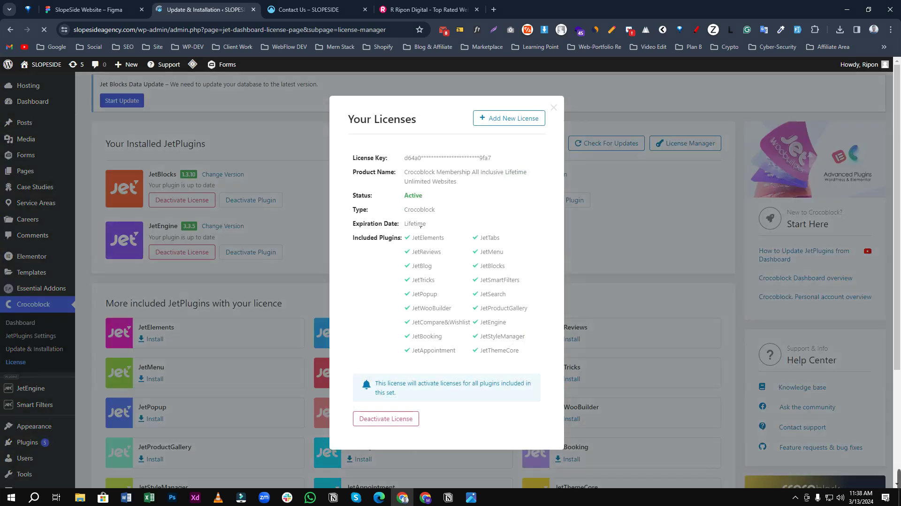
key("Print")
left_click_drag(337, 115, 601, 460)
left_click_drag(587, 427, 582, 419)
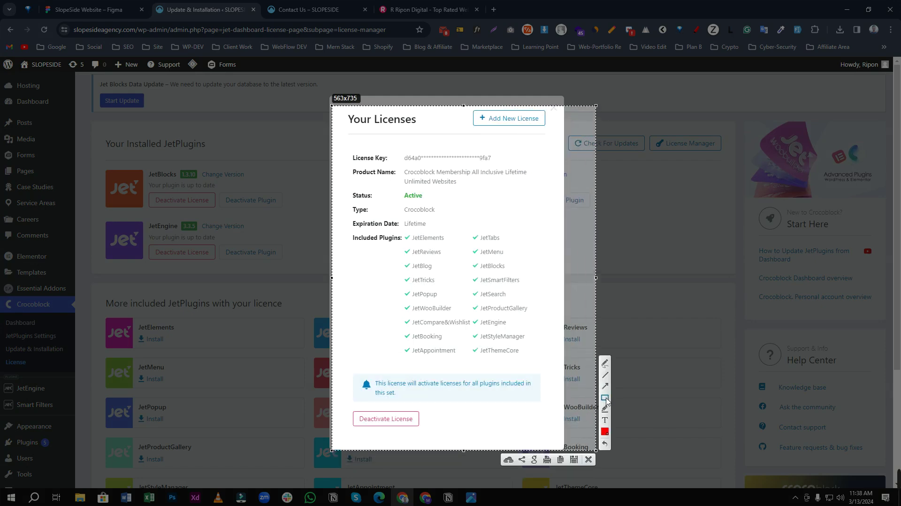
left_click_drag(400, 220, 448, 229)
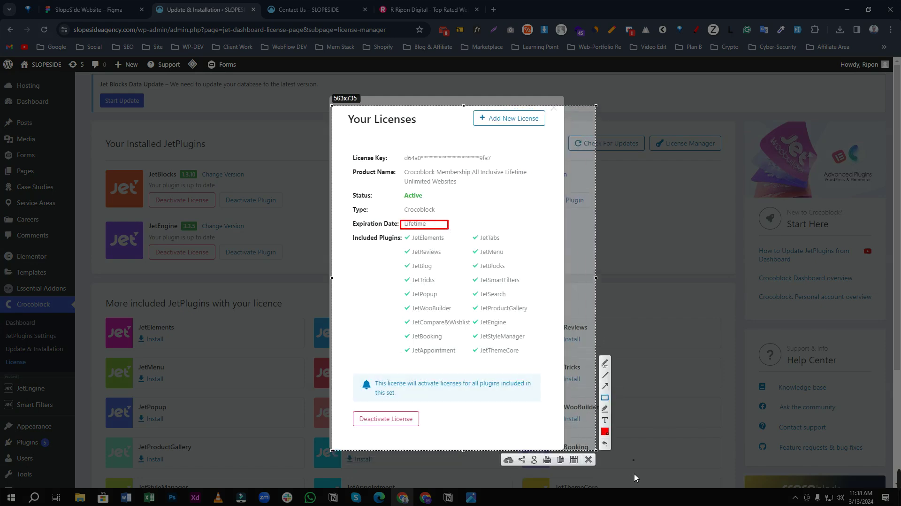
left_click(588, 459)
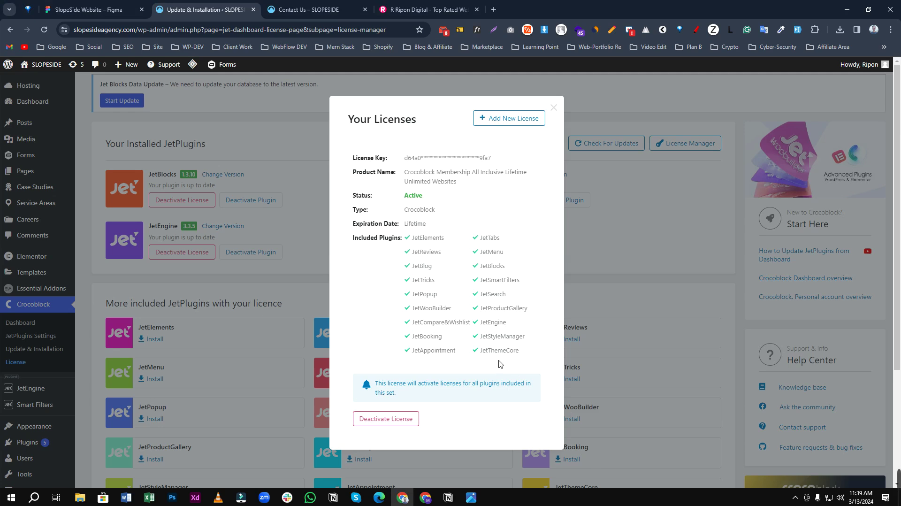
left_click(553, 108)
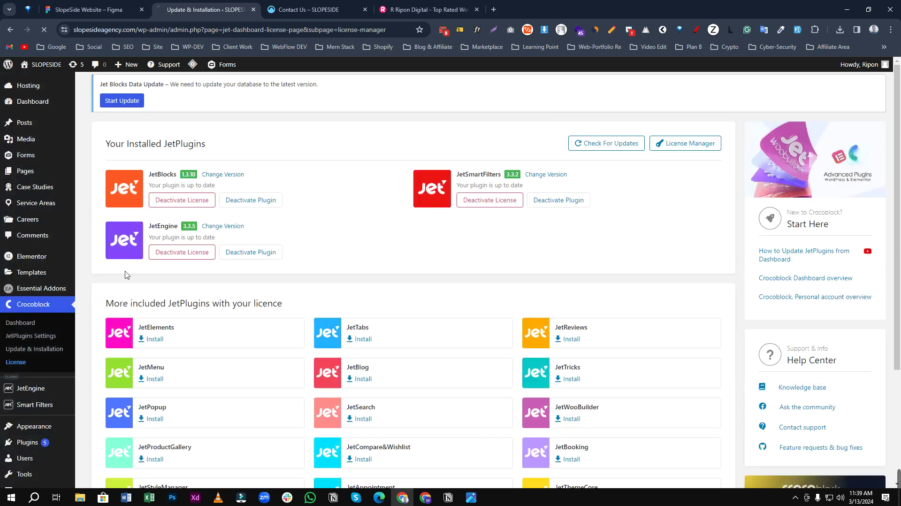
Look over the JetPlugins included with the licence and open JetEngine's list of custom post types.
scroll(80, 368, "down", 4)
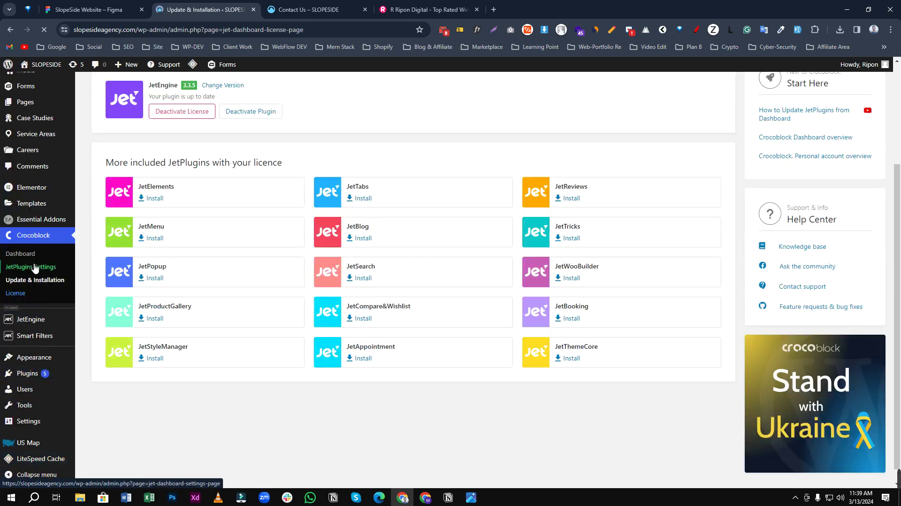
mouse_move(33, 319)
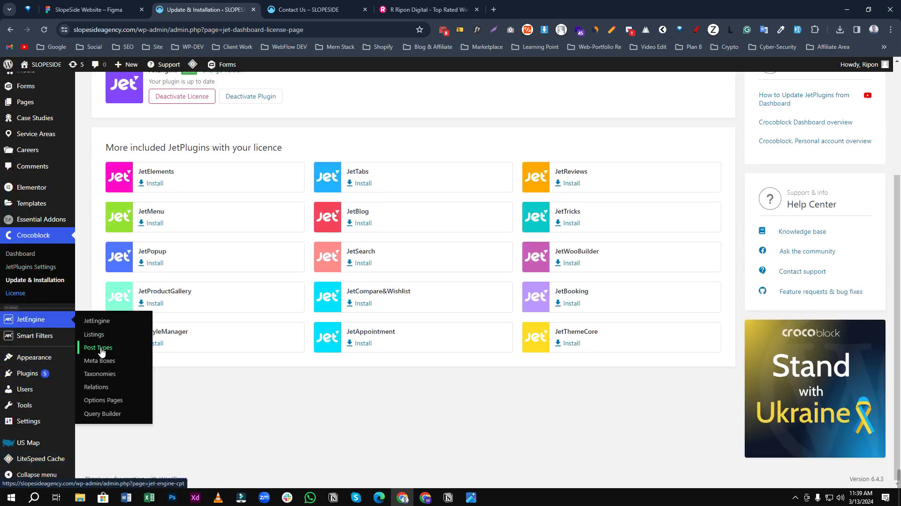
left_click(98, 349)
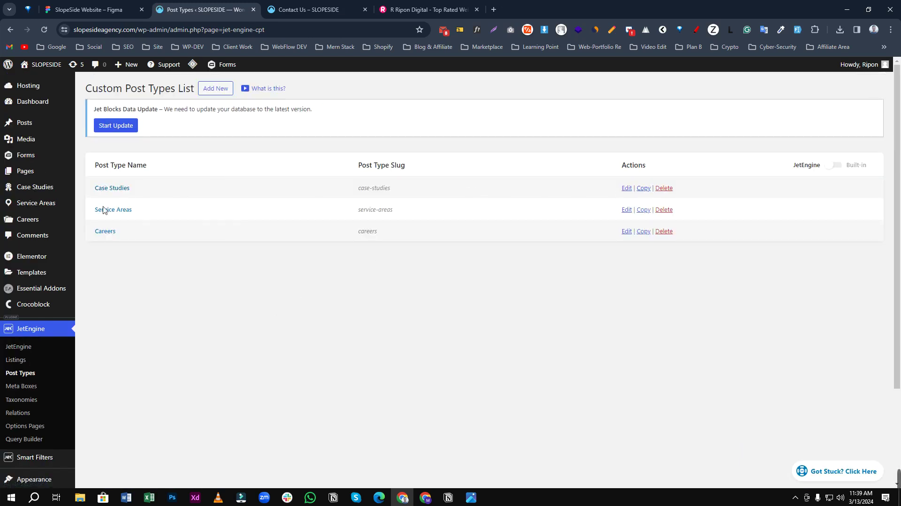
scroll(147, 249, "down", 3)
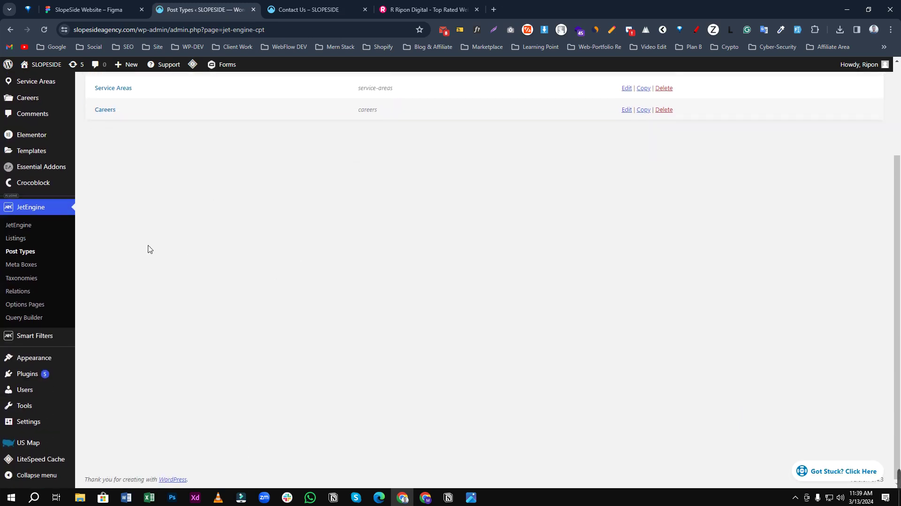
scroll(44, 207, "up", 3)
View JetEngine's custom taxonomies list and the Case Studies Category terms.
scroll(64, 351, "down", 3)
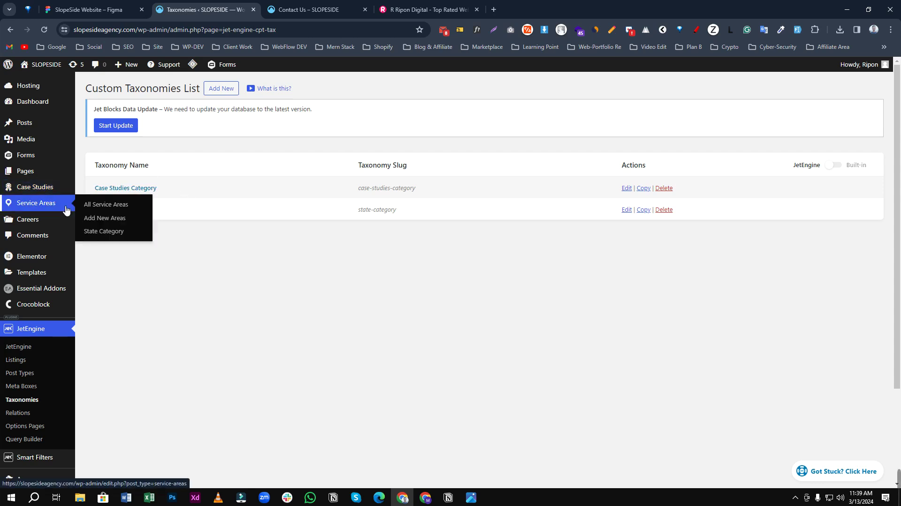
mouse_move(56, 195)
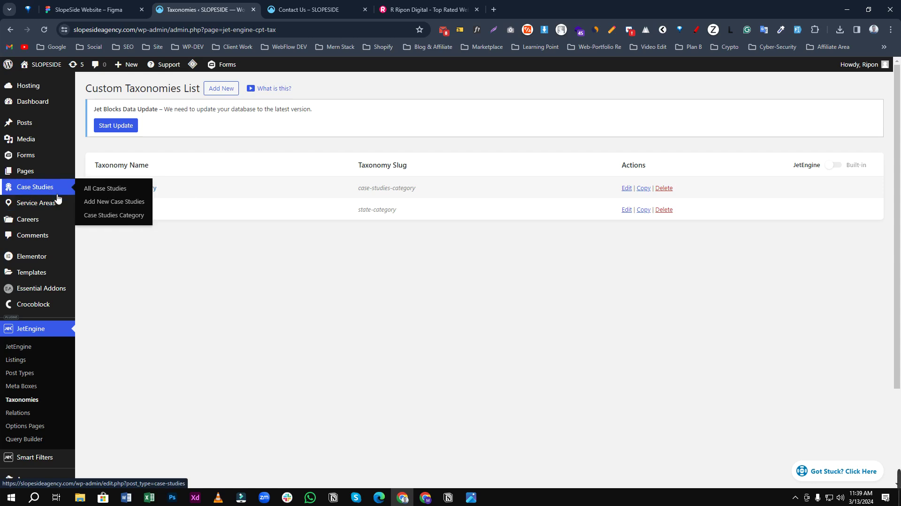
mouse_move(50, 213)
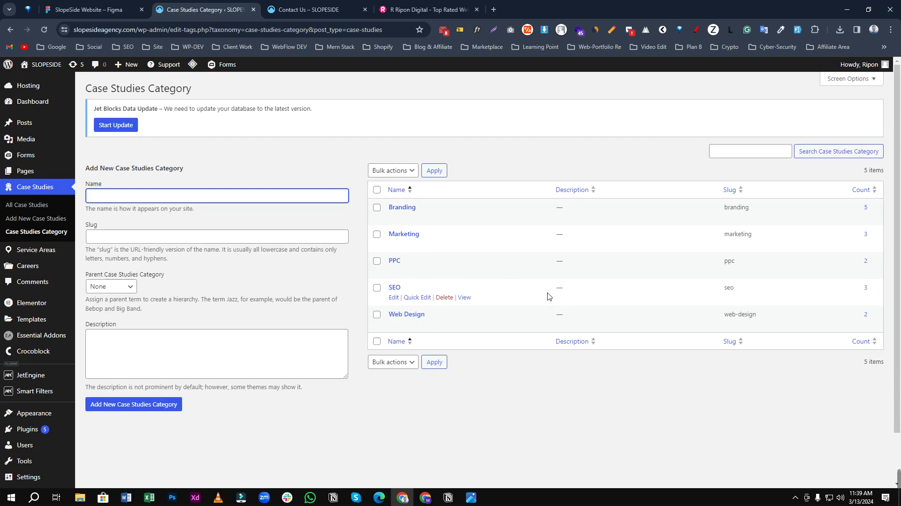
List all Careers entries and open the live Senior Devops Engineer page in a separate tab.
left_click(91, 272)
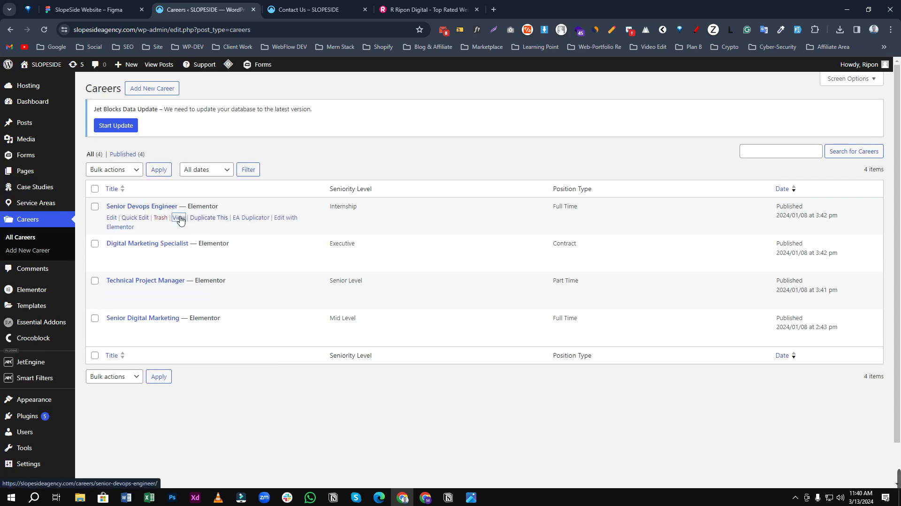
middle_click(180, 220)
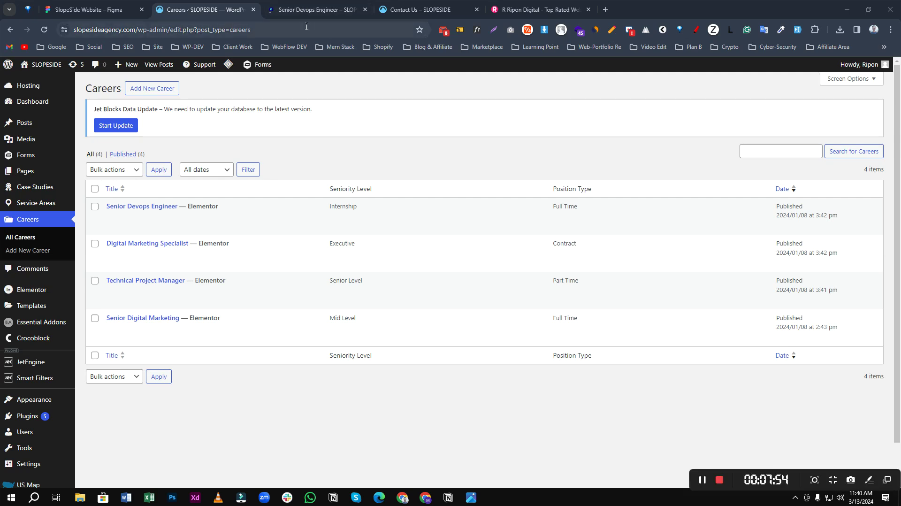
left_click(306, 9)
Review the Senior Devops Engineer page from the job description through the Apply Online form.
scroll(408, 197, "down", 4)
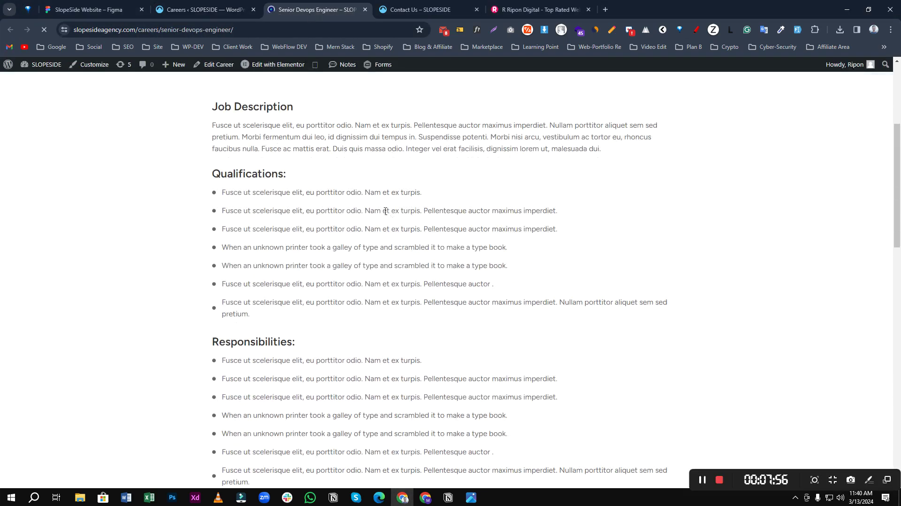
scroll(235, 195, "down", 2)
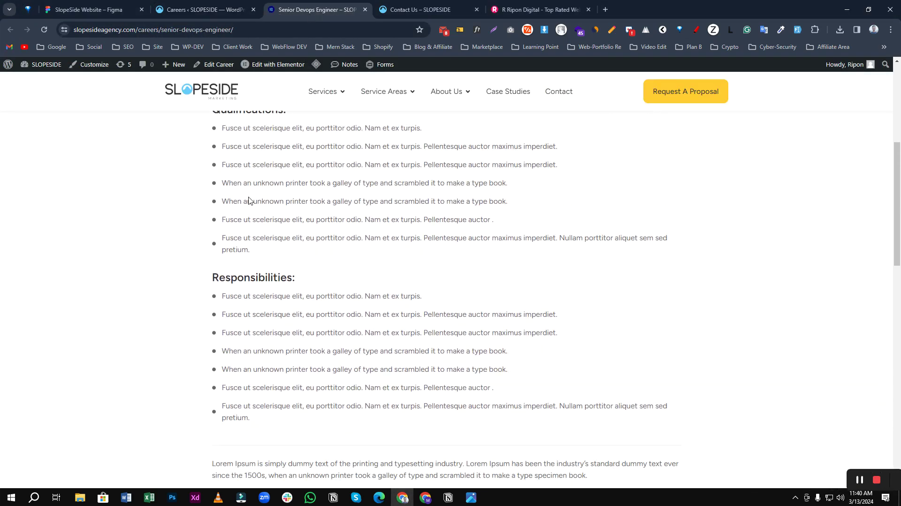
scroll(281, 235, "down", 7)
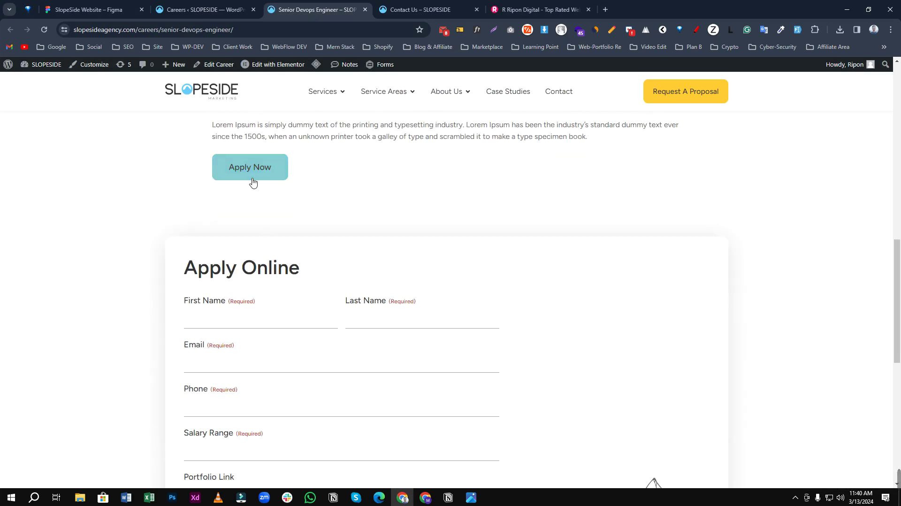
scroll(251, 182, "down", 3)
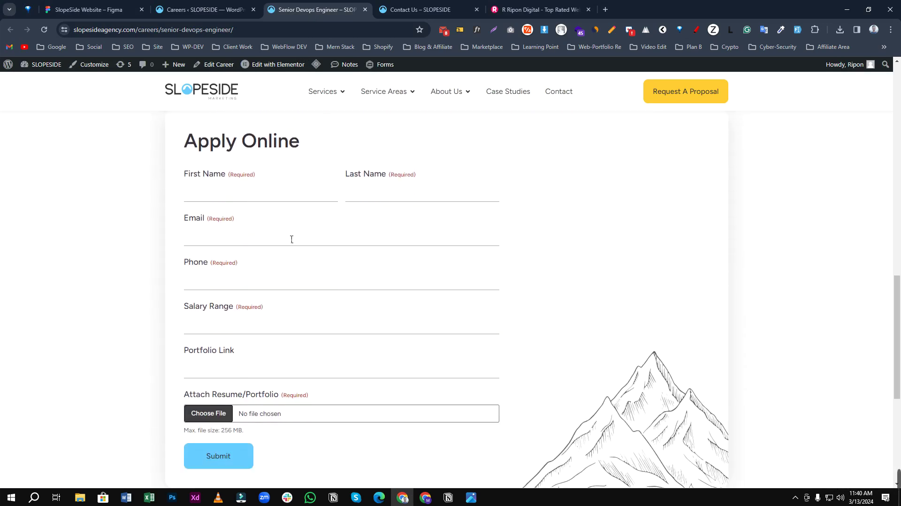
scroll(300, 237, "down", 4)
scroll(492, 263, "up", 6)
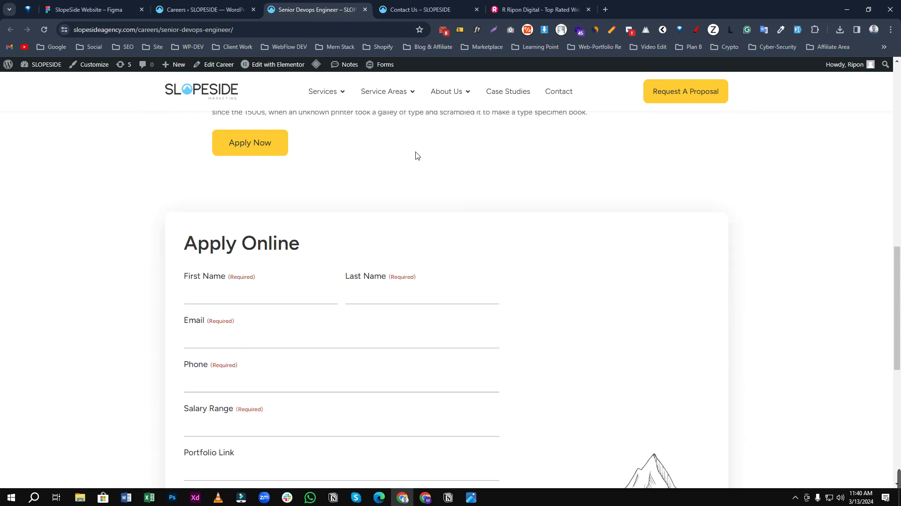
scroll(416, 156, "up", 4)
Open the live Careers page and review the Our Approach section and the open roles at SlopeSide.
mouse_move(461, 95)
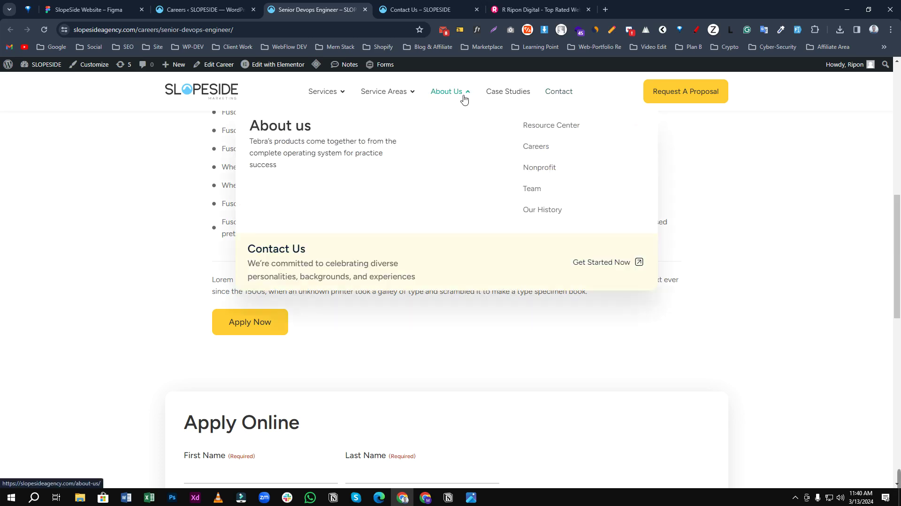
left_click(537, 154)
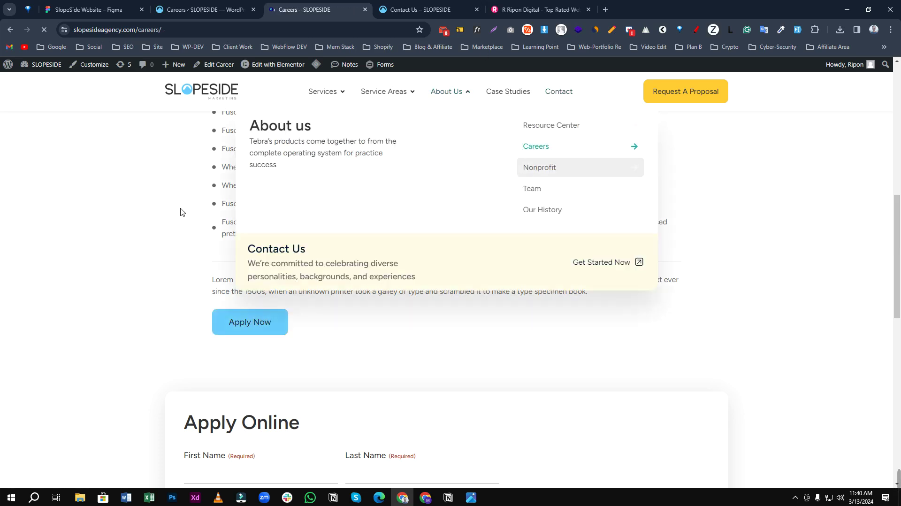
scroll(344, 225, "down", 4)
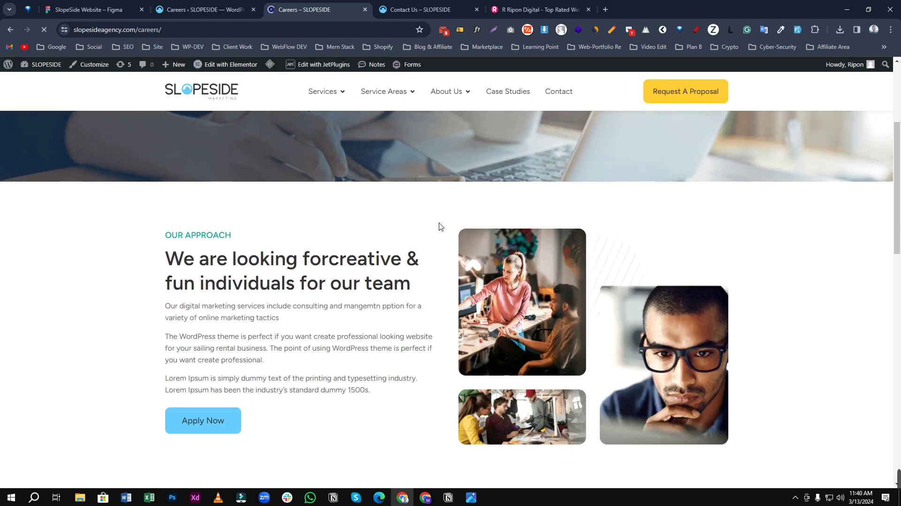
scroll(350, 261, "down", 10)
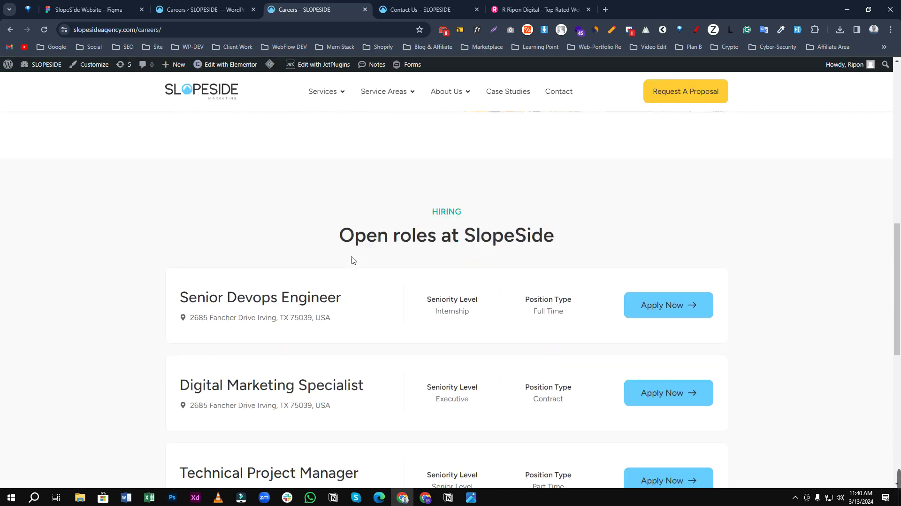
scroll(353, 261, "down", 3)
scroll(402, 249, "up", 2)
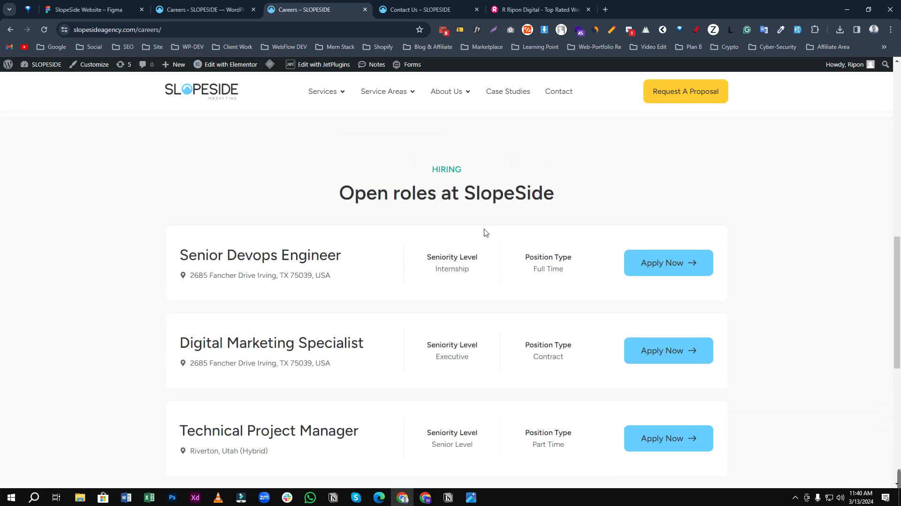
scroll(292, 201, "down", 2)
scroll(387, 251, "up", 2)
scroll(371, 255, "down", 5)
scroll(740, 391, "up", 2)
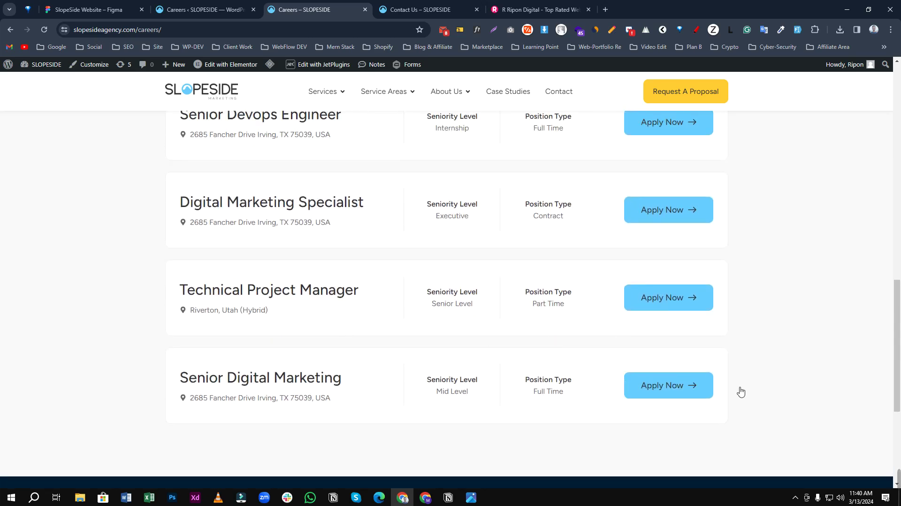
scroll(741, 391, "up", 15)
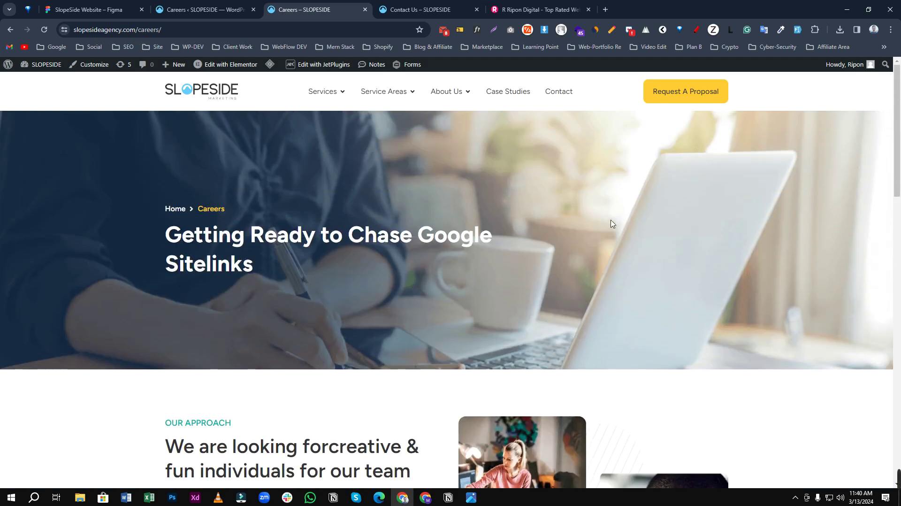
Open the live home page in the responsive viewer and check the mobile navigation menu on the iPhone XR preview.
left_click(213, 100)
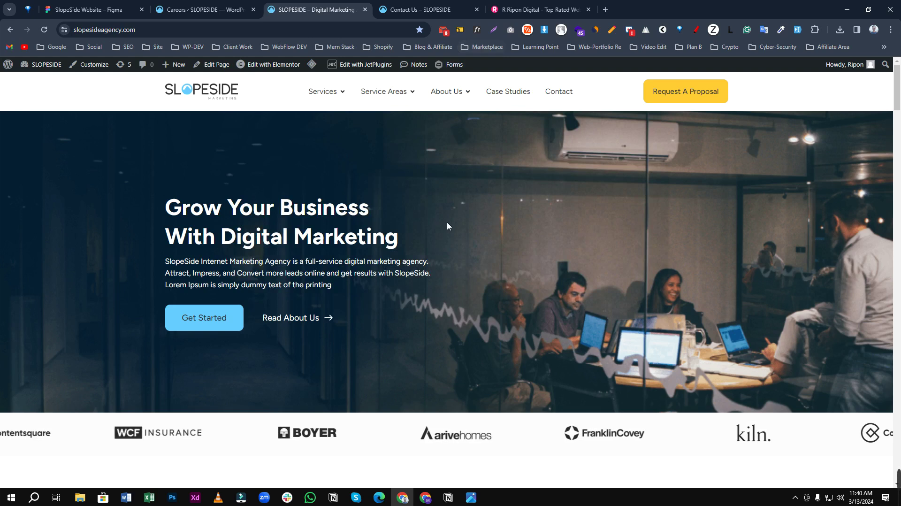
left_click(459, 31)
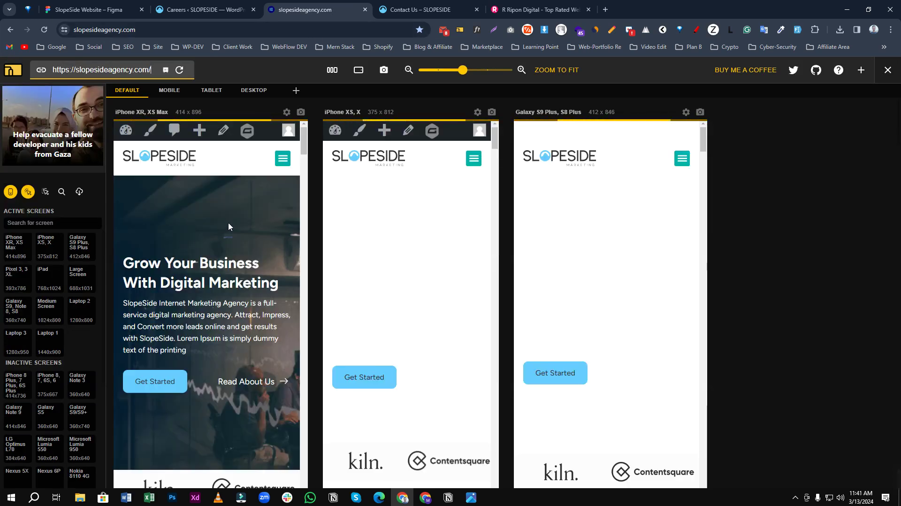
scroll(236, 287, "down", 10)
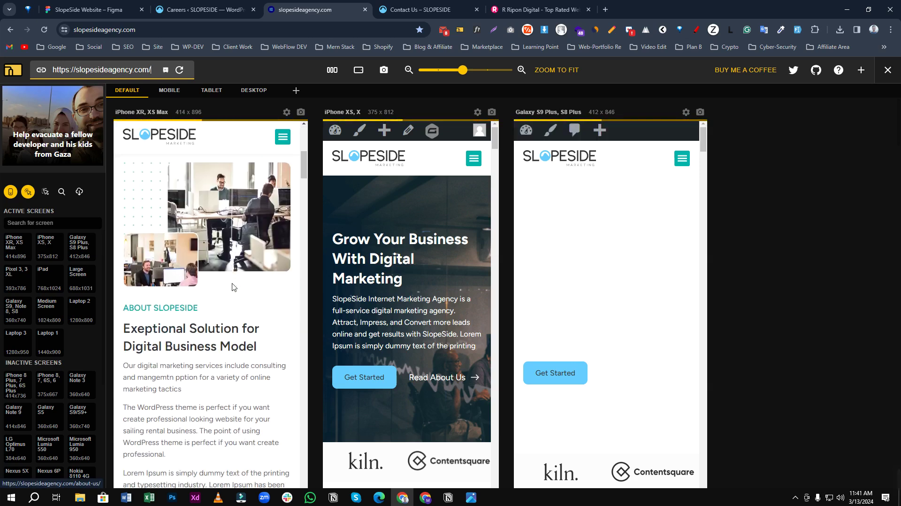
scroll(213, 260, "up", 3)
scroll(194, 236, "up", 3)
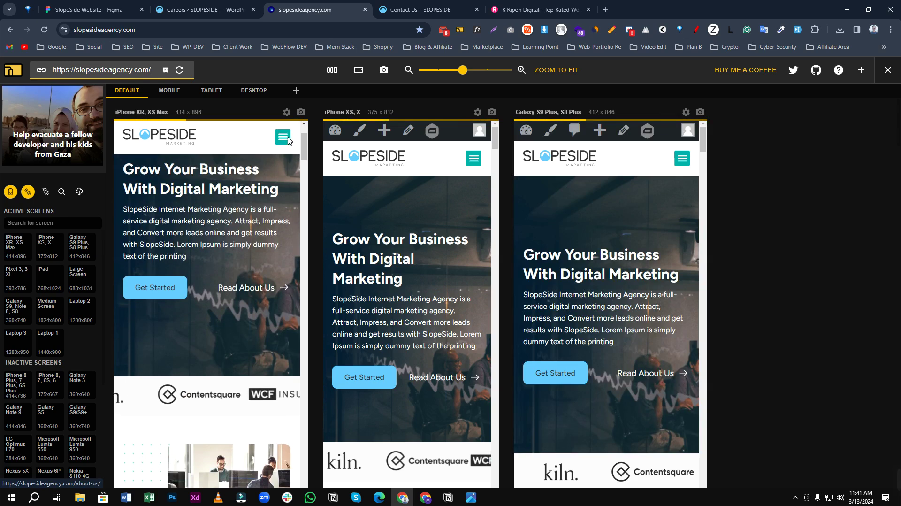
left_click(282, 137)
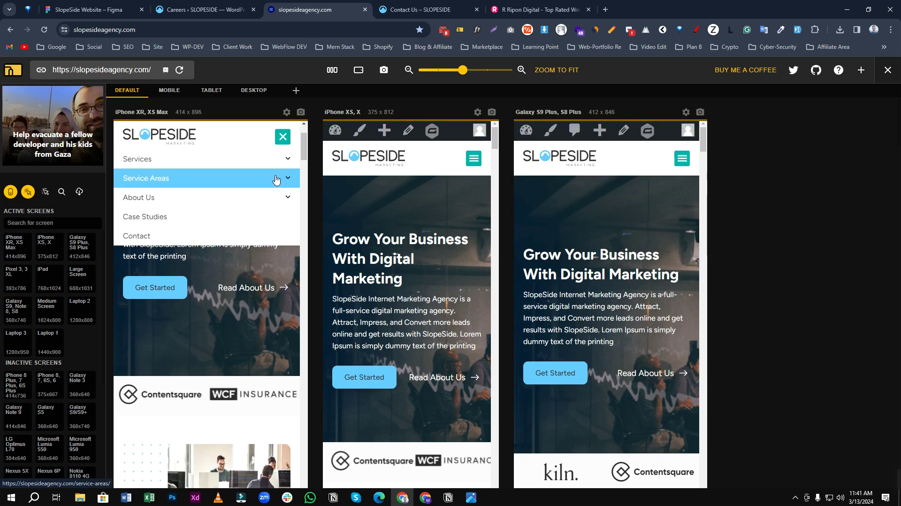
left_click(281, 141)
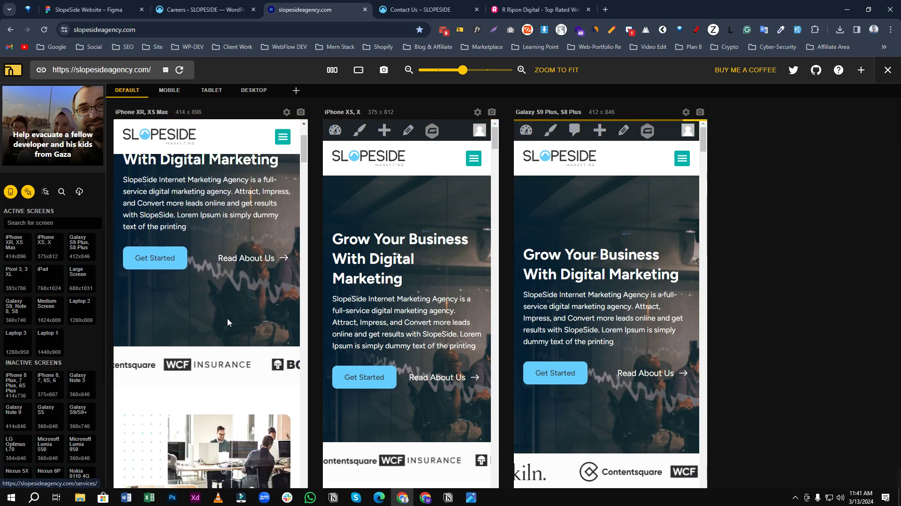
Review the home page's mobile layout from the hero through the services, case studies, work process and industry sections.
scroll(227, 322, "down", 10)
scroll(223, 327, "down", 10)
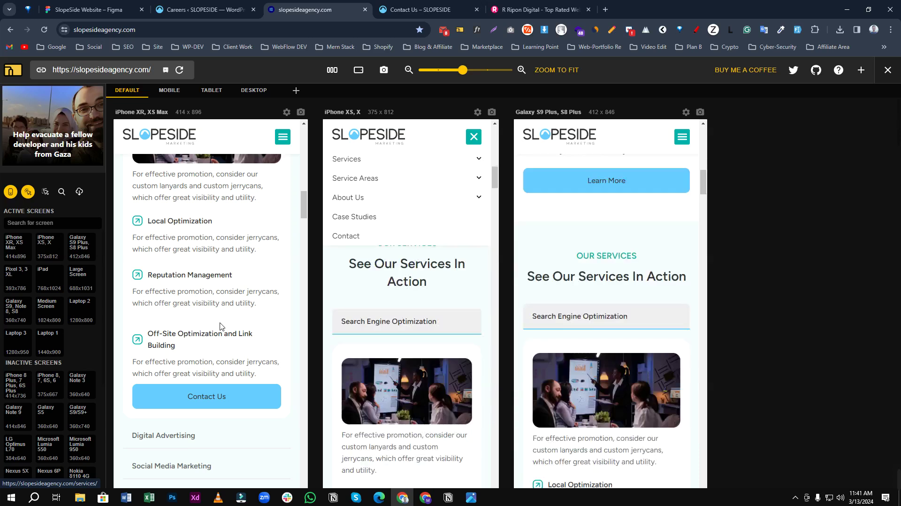
scroll(456, 331, "down", 10)
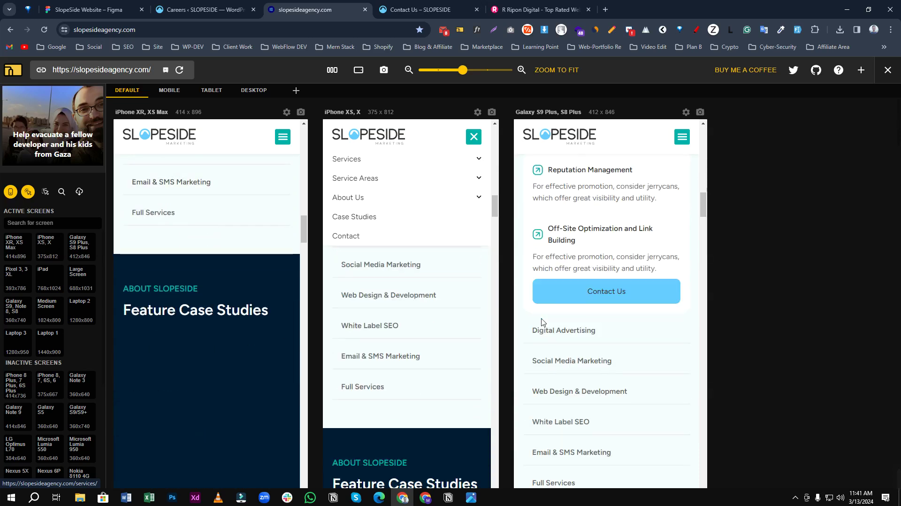
scroll(233, 340, "down", 10)
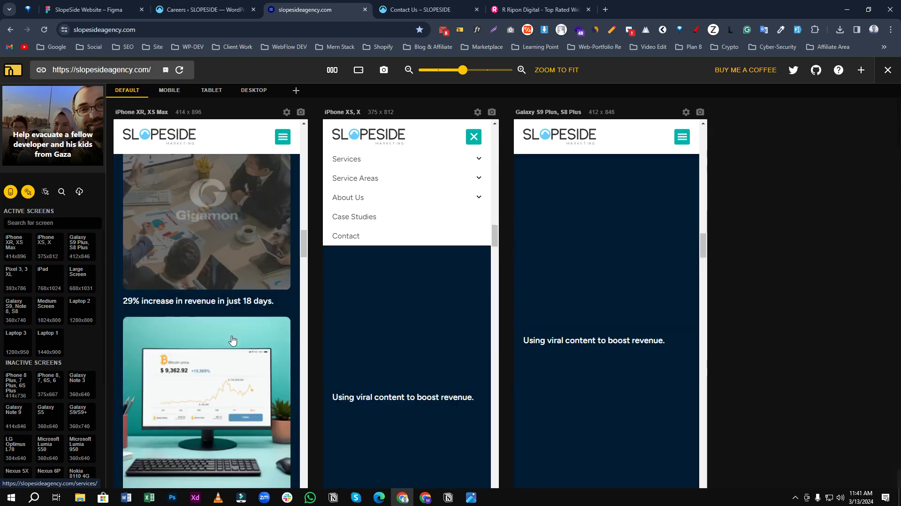
scroll(229, 341, "down", 10)
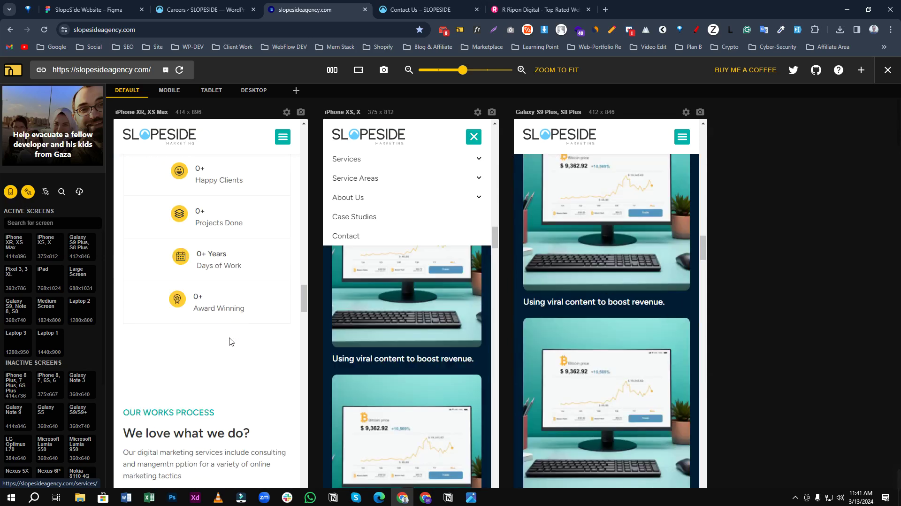
scroll(205, 345, "down", 10)
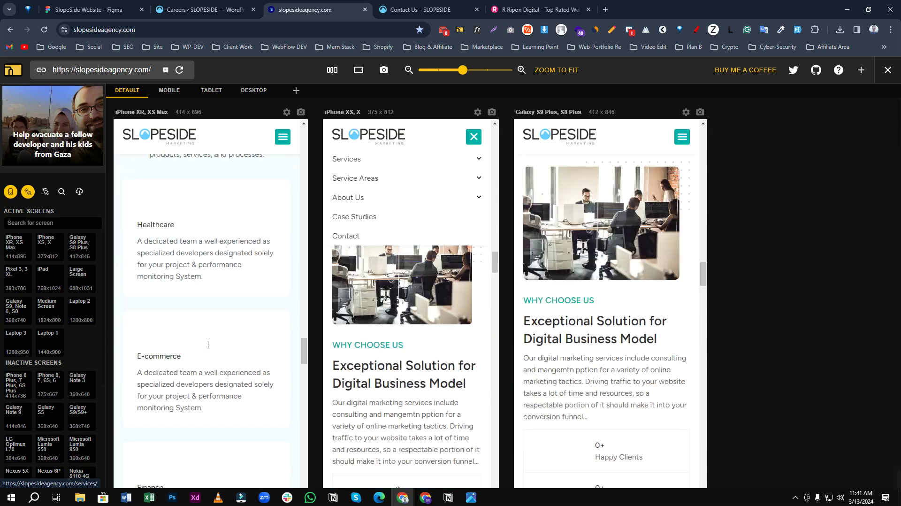
scroll(486, 335, "down", 10)
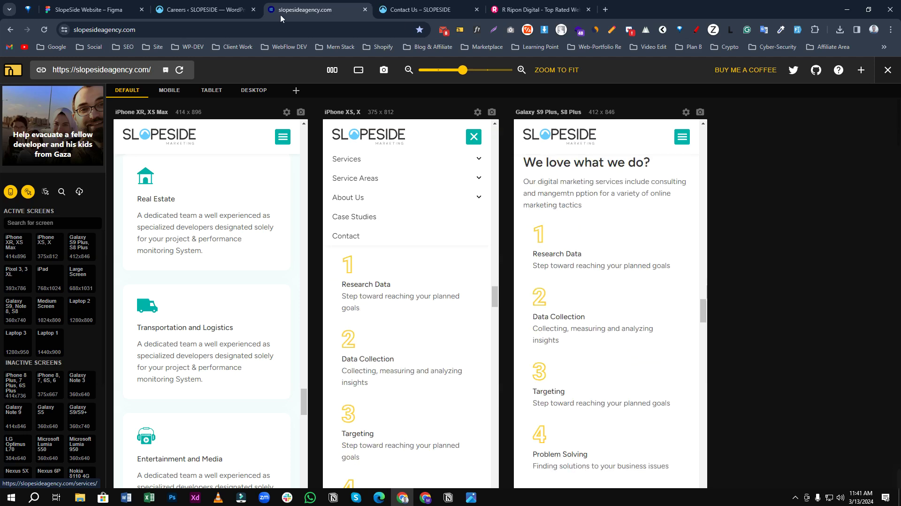
Return to the WordPress admin and view Elementor's Custom Code snippets.
left_click(420, 9)
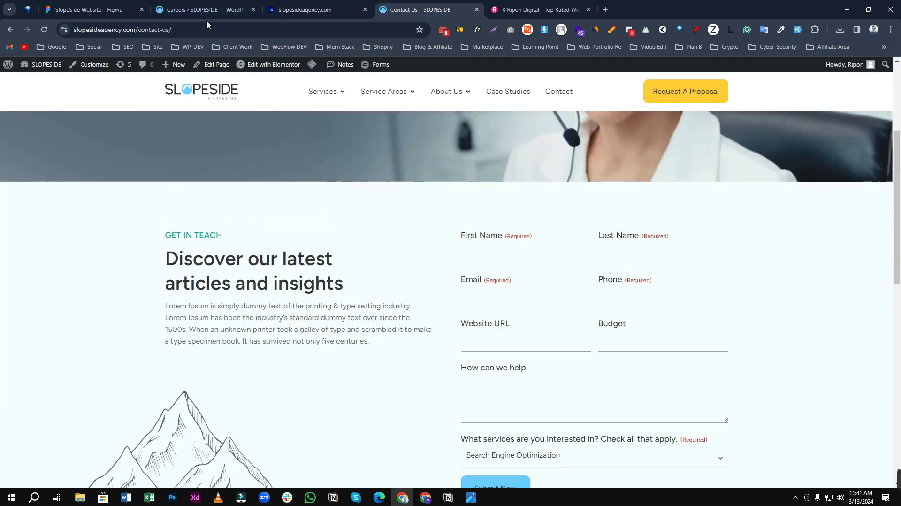
left_click(221, 10)
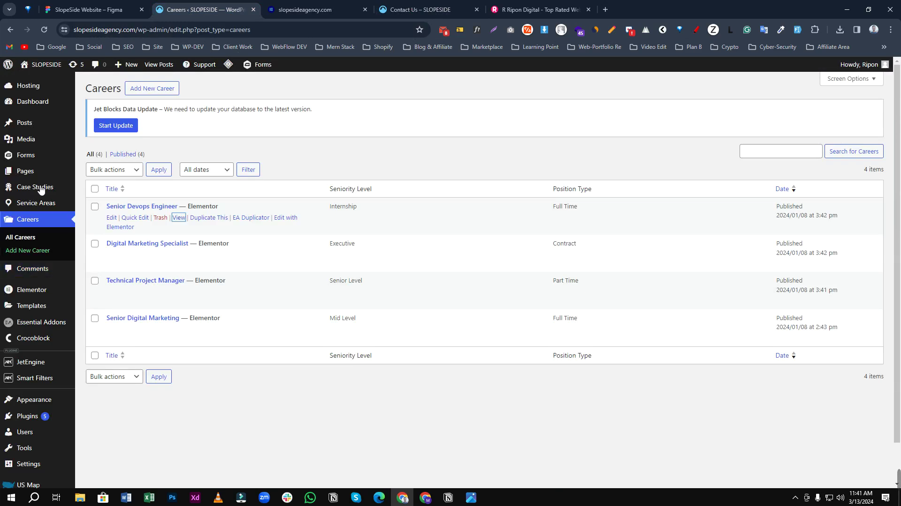
mouse_move(64, 292)
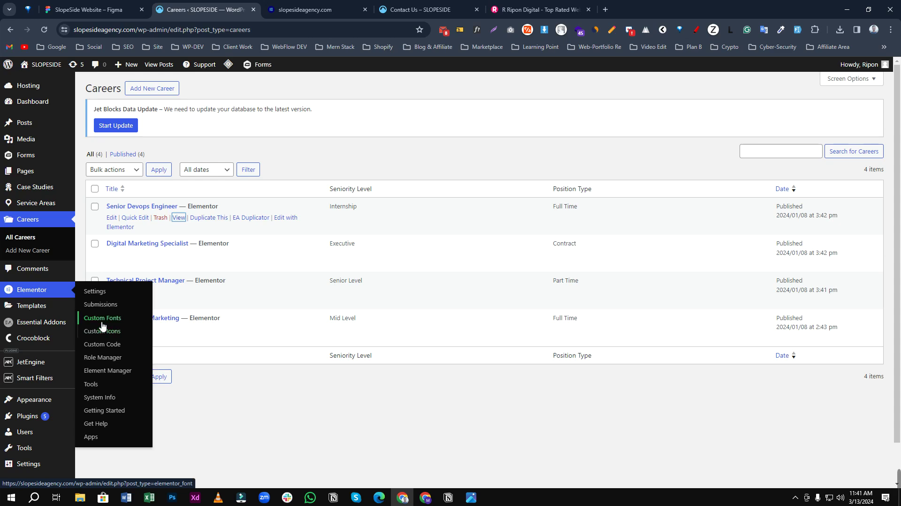
left_click(103, 345)
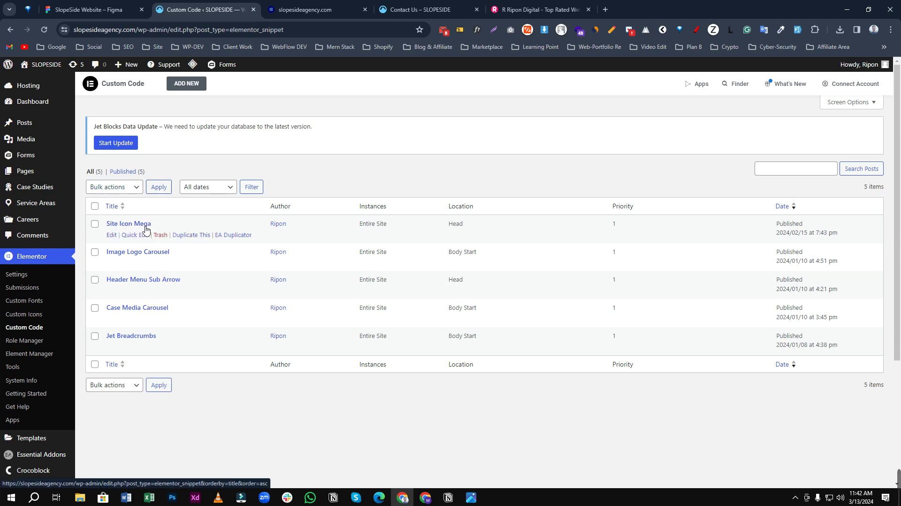
Show the Service Areas mega menu on the live Contact Us page and point out the Salt Lake City arrow in a temporary screen capture.
left_click(411, 8)
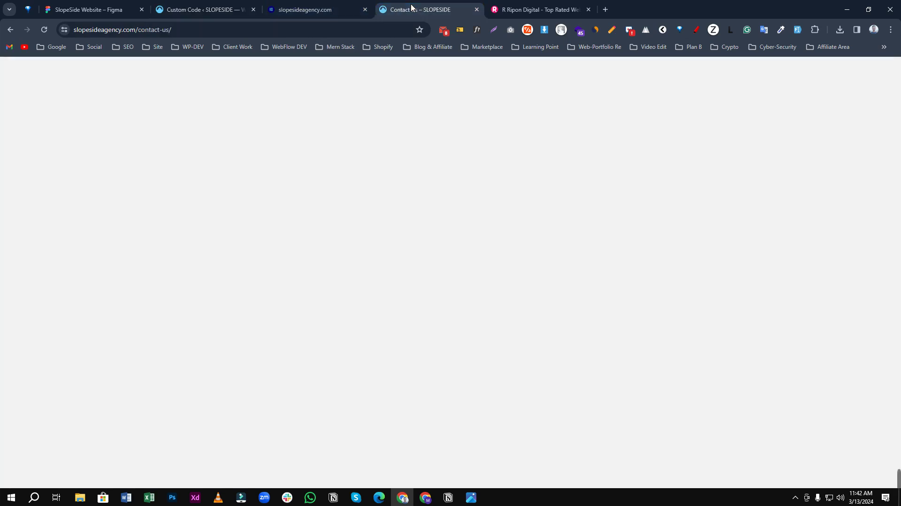
scroll(384, 130, "up", 2)
mouse_move(388, 92)
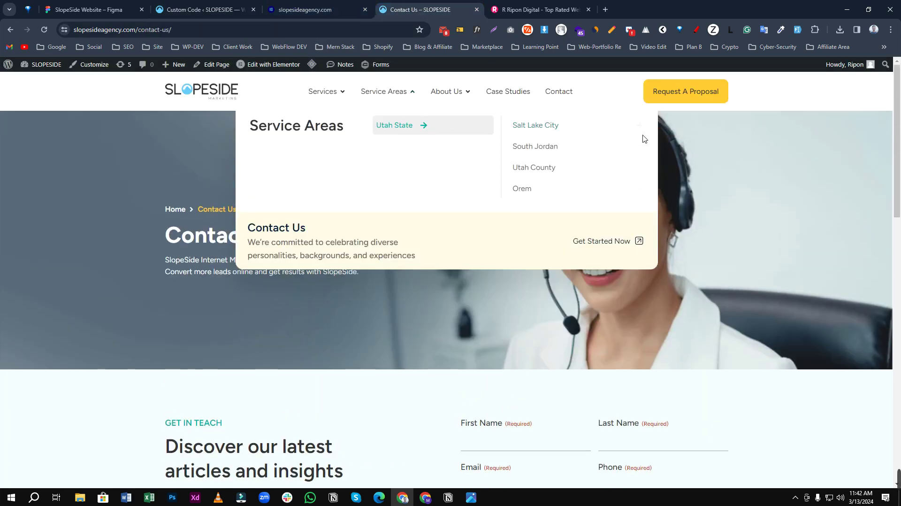
key("Print")
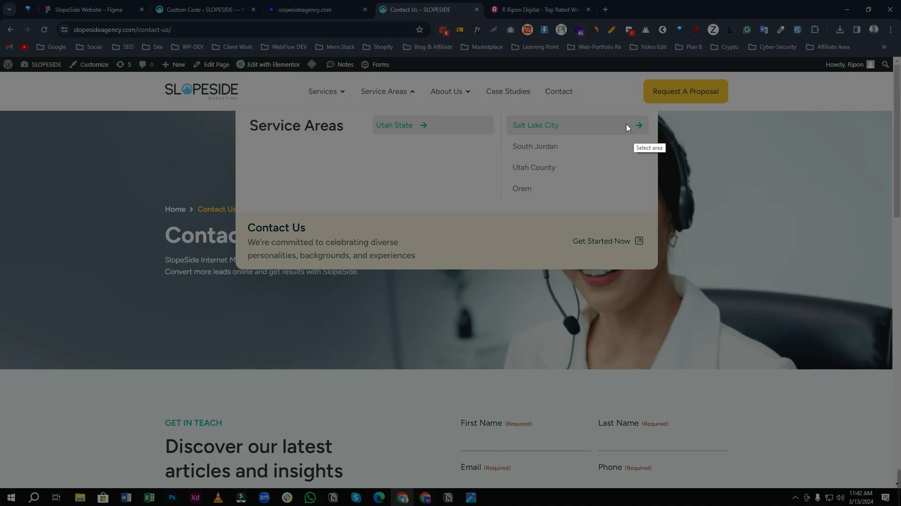
left_click_drag(539, 87, 715, 287)
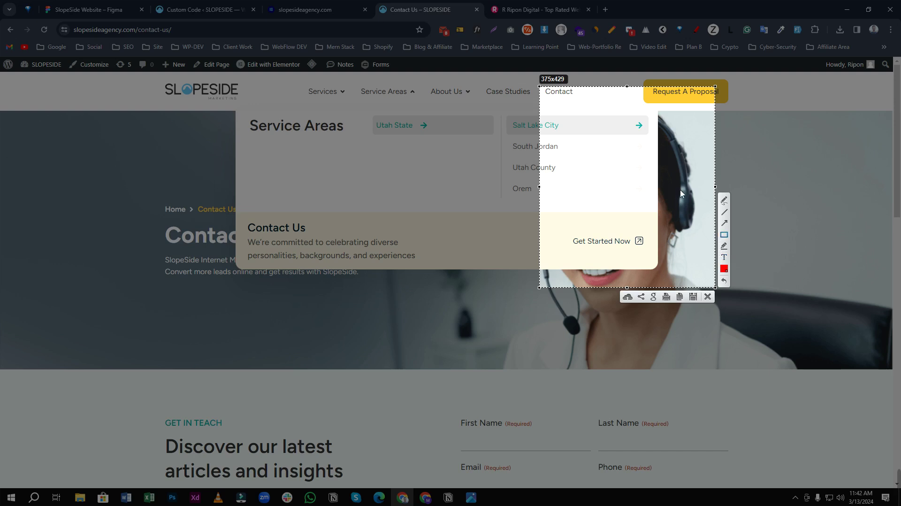
left_click_drag(628, 114, 657, 153)
left_click(708, 297)
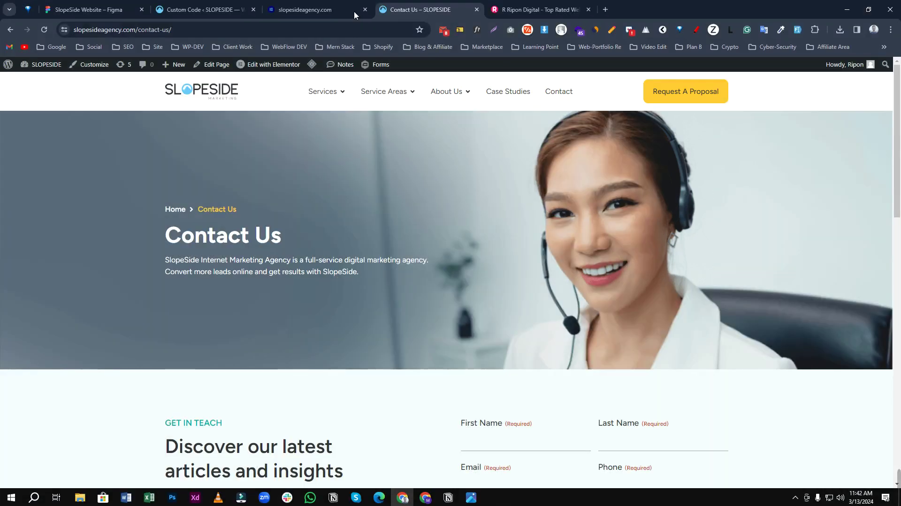
Compare the Jet Breadcrumbs snippet in the Custom Code list with the breadcrumb on the live Contact Us page.
left_click(201, 10)
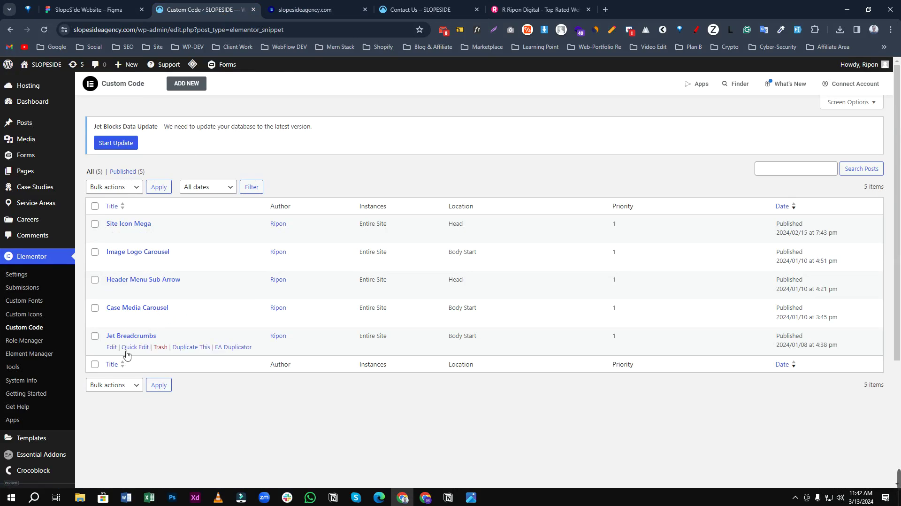
left_click(296, 6)
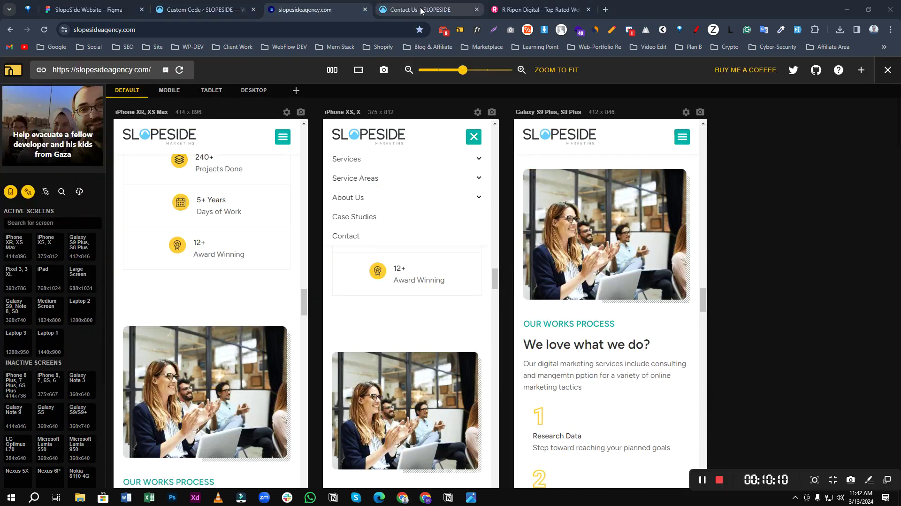
left_click(383, 10)
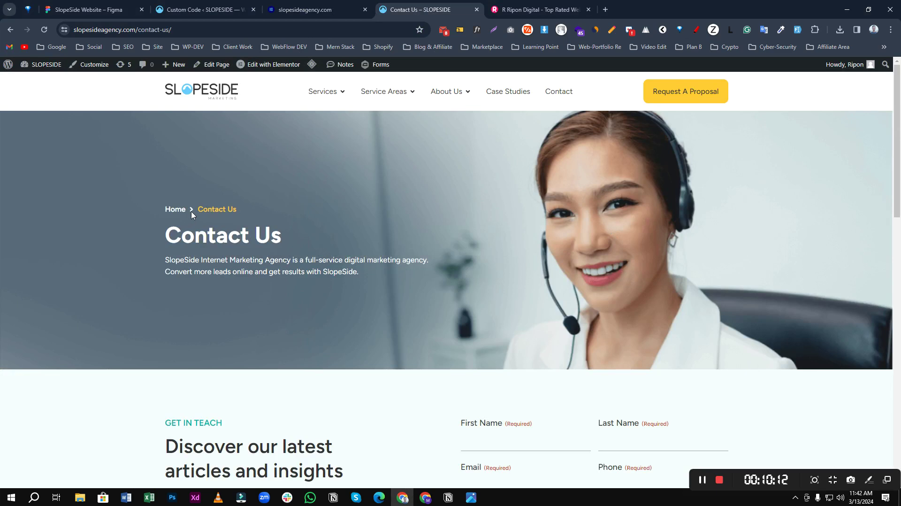
Go back to the WordPress admin and open the list of installed plugins.
left_click(198, 14)
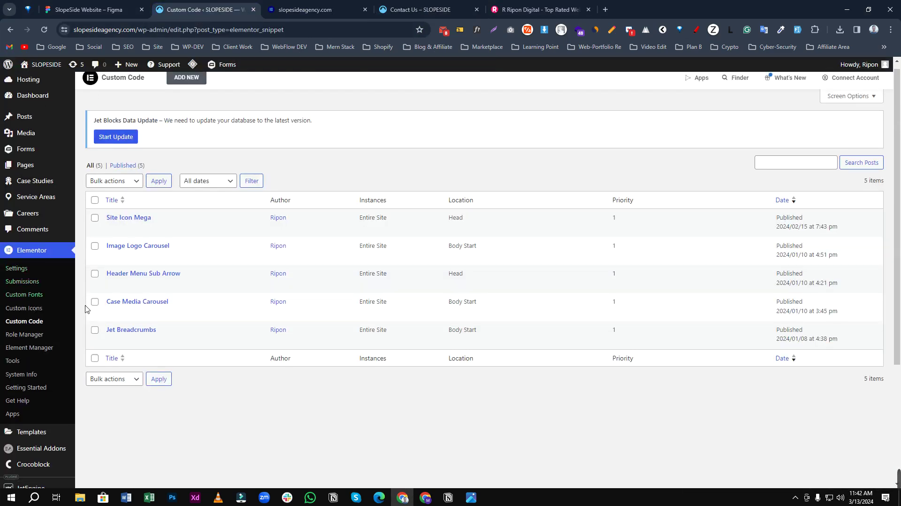
scroll(94, 309, "down", 3)
mouse_move(76, 334)
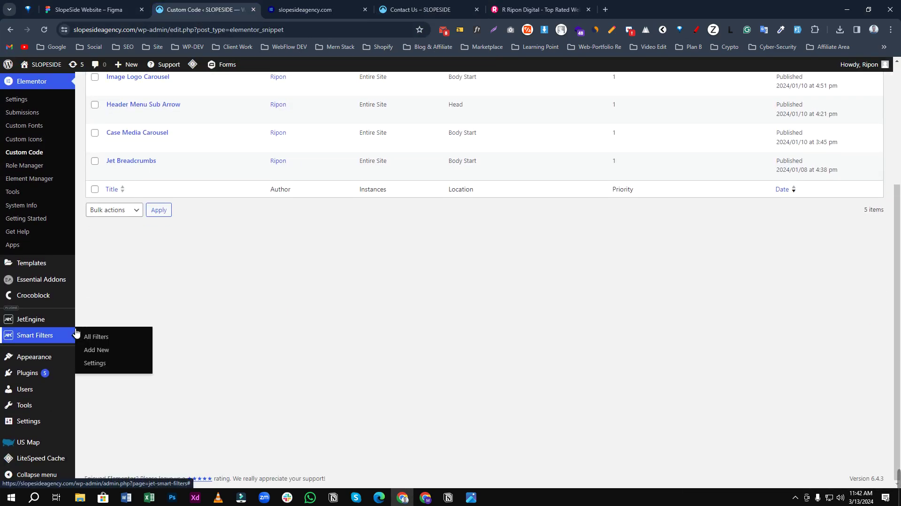
mouse_move(60, 372)
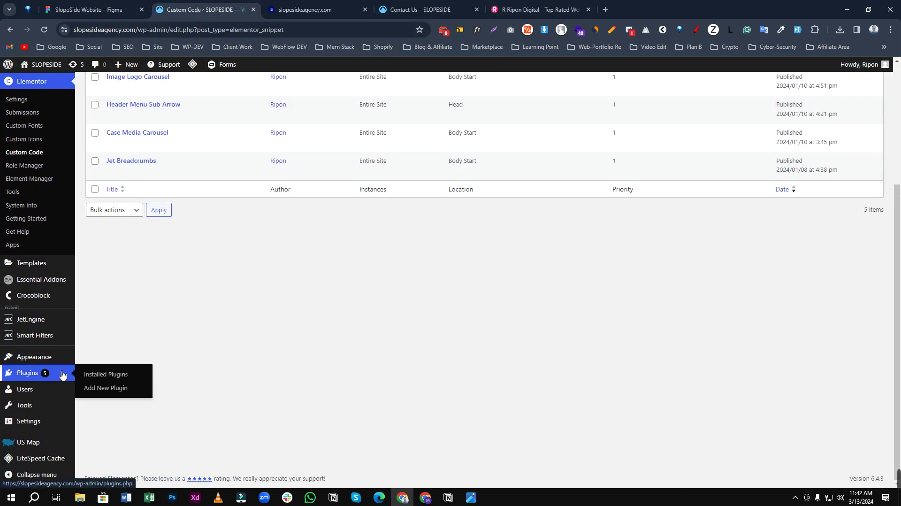
left_click(116, 379)
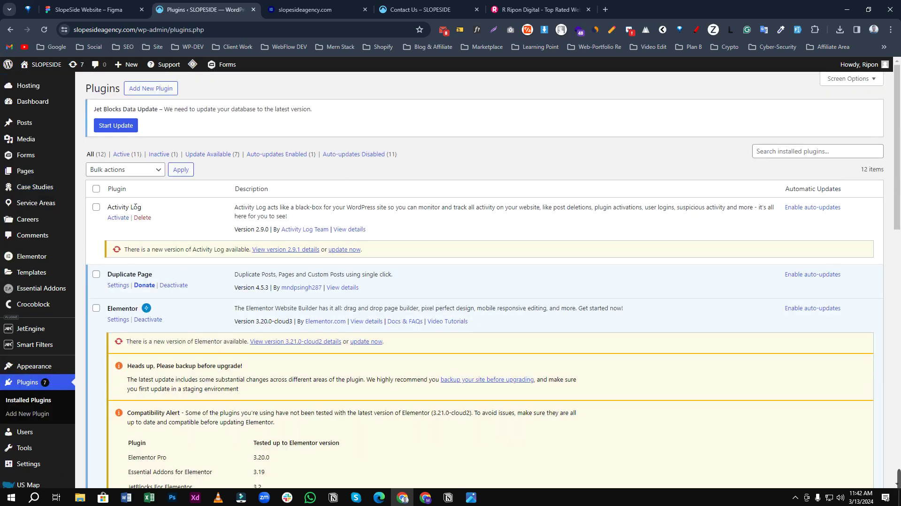
Review the installed plugins from Activity Log through US Map, highlighting Activity Log and Essential Addons for Elementor.
triple_click(112, 209)
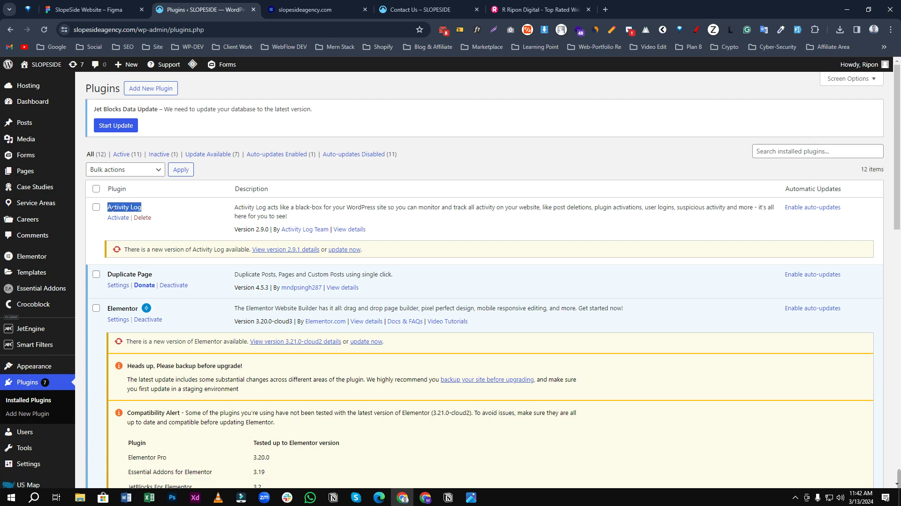
left_click(257, 195)
scroll(280, 181, "down", 2)
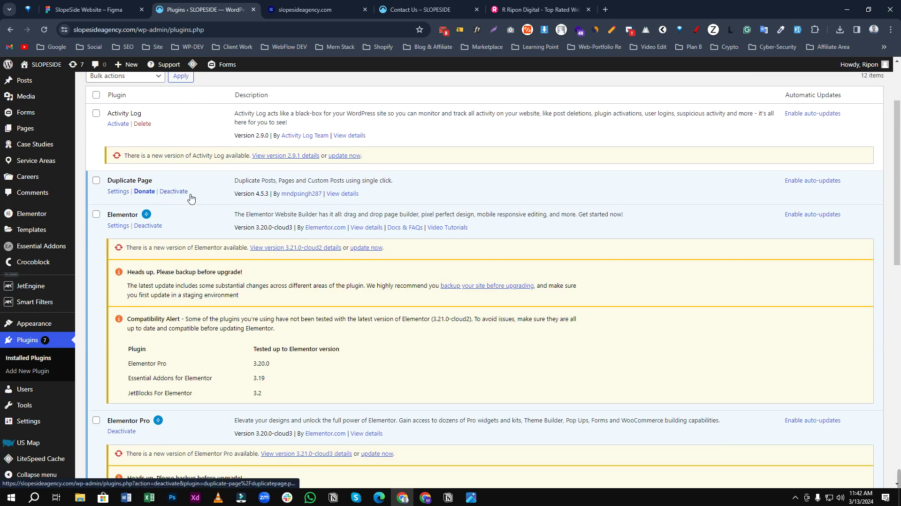
scroll(160, 211, "down", 4)
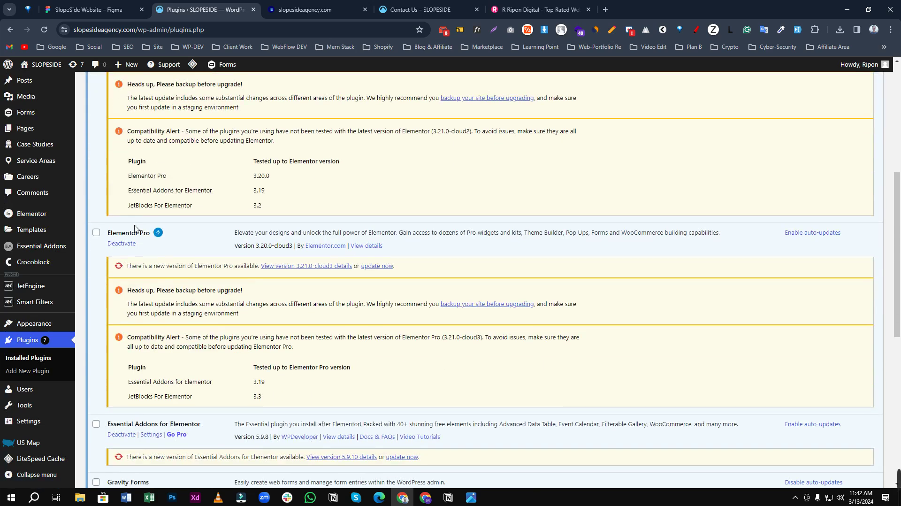
scroll(217, 230, "down", 5)
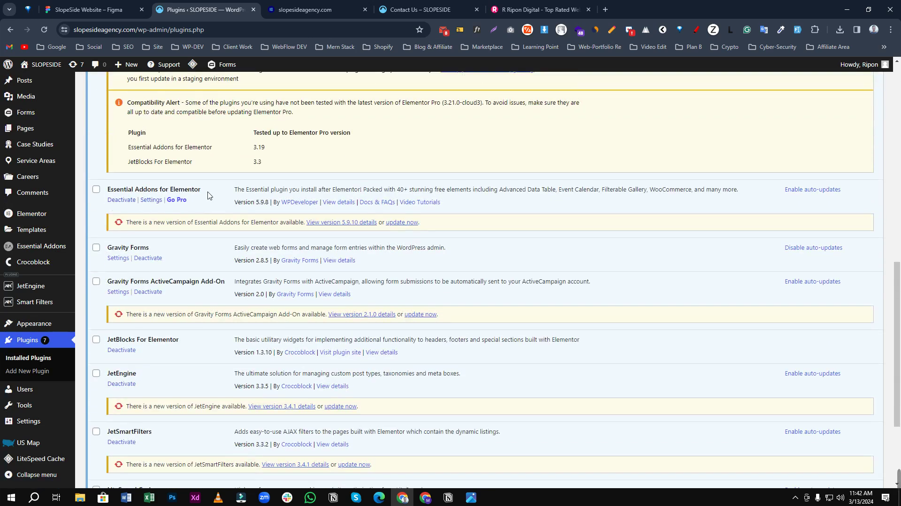
left_click_drag(208, 191, 117, 192)
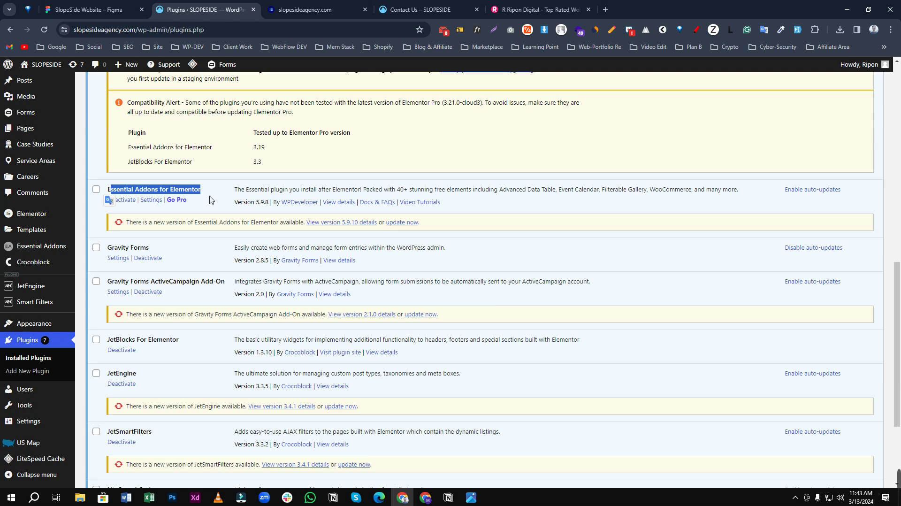
scroll(153, 254, "down", 1)
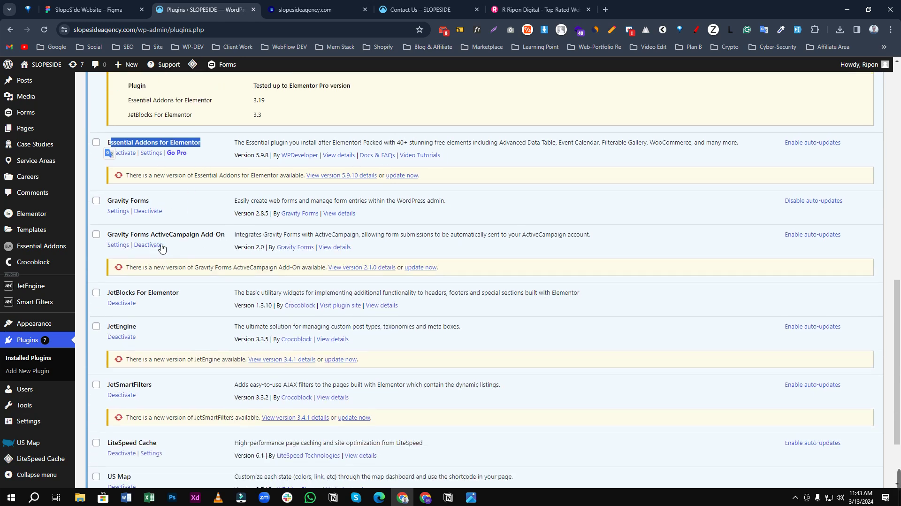
scroll(134, 211, "down", 2)
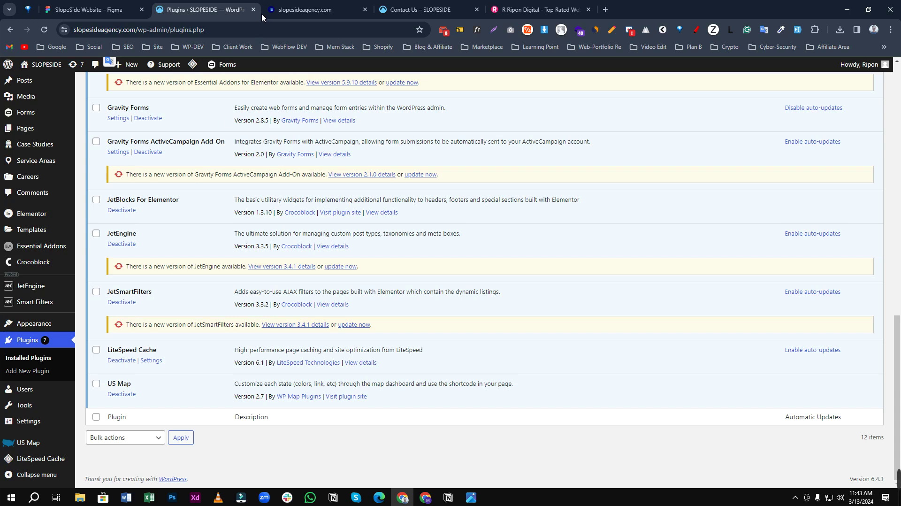
Check the breadcrumb on the live Contact Us page and return to the installed plugins list at the US Map entry.
left_click(420, 10)
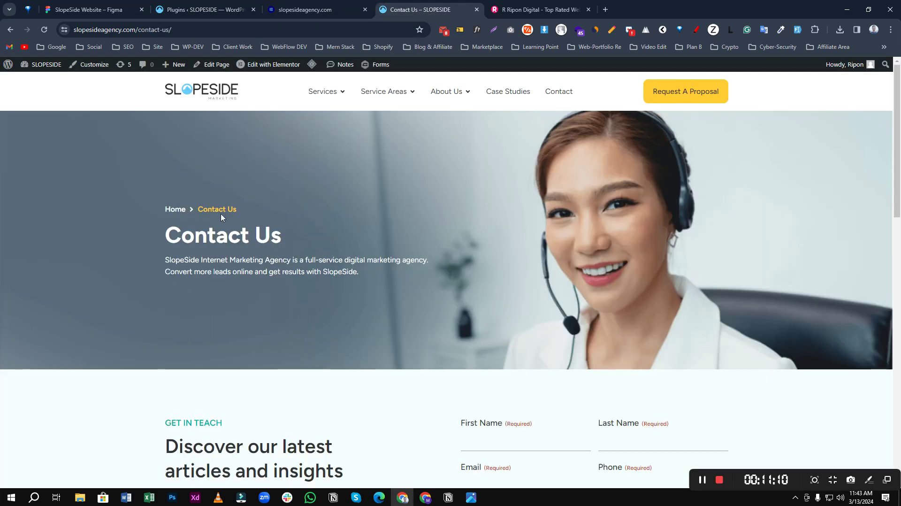
left_click(202, 9)
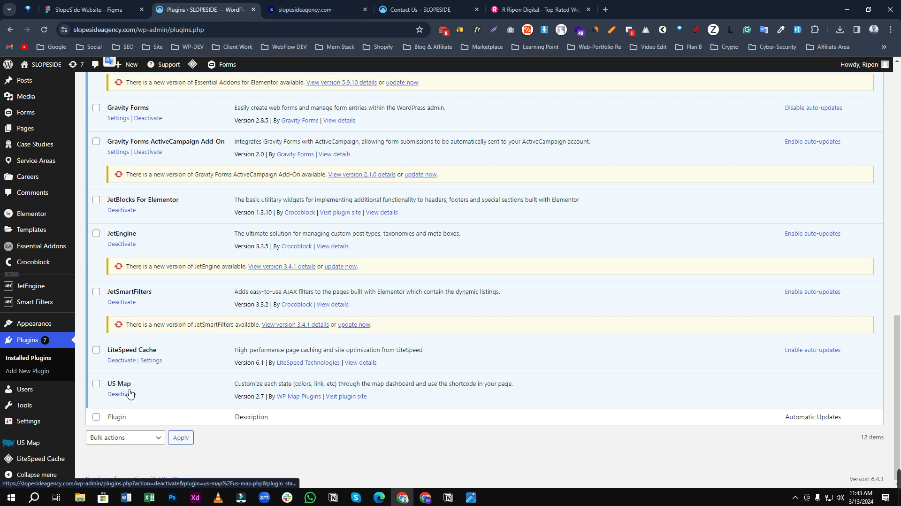
Open the live Service Areas page and examine the interactive US map under Find SEO Services in These States.
left_click(432, 9)
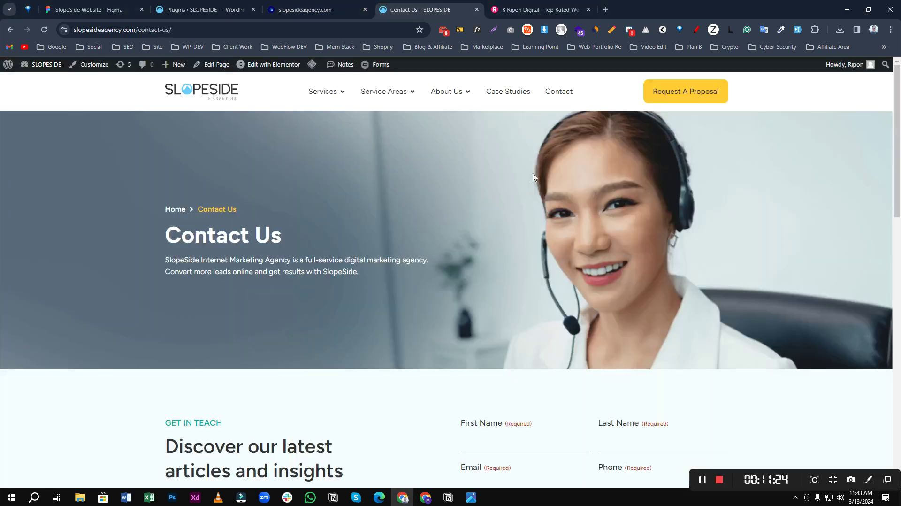
mouse_move(383, 94)
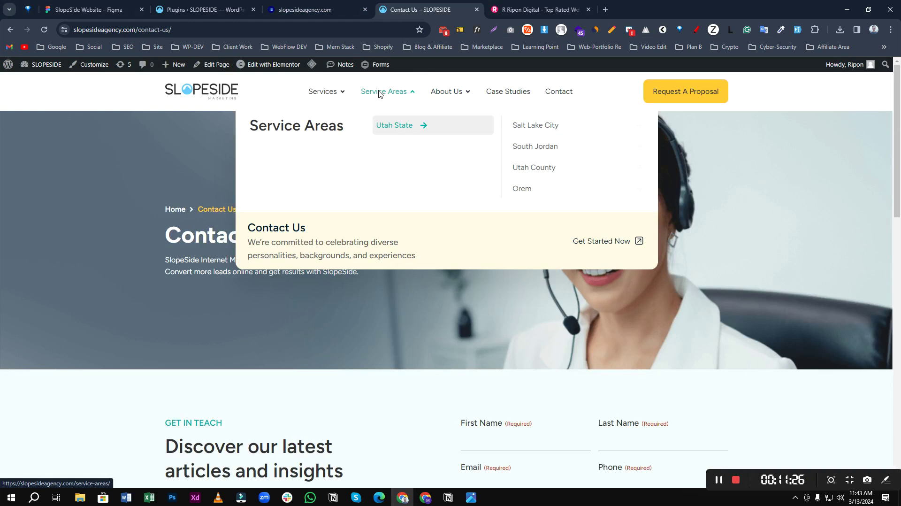
left_click(384, 96)
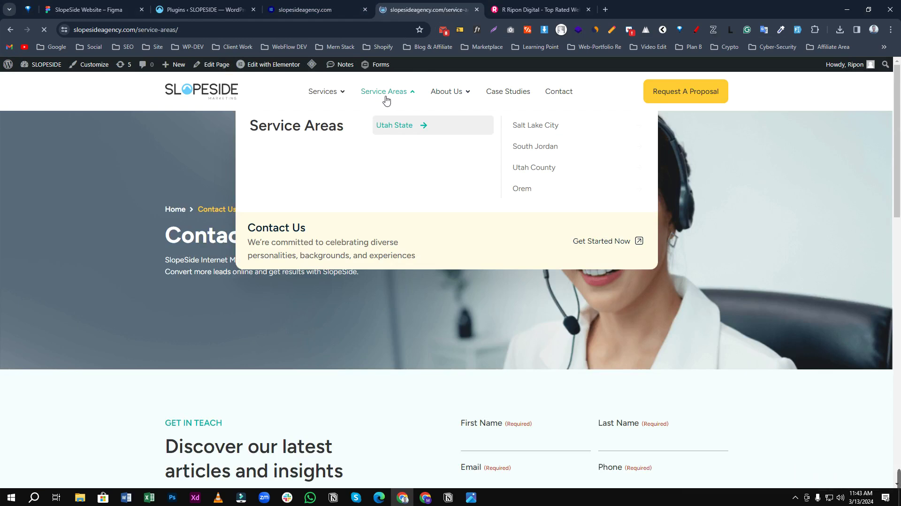
scroll(364, 256, "down", 5)
scroll(362, 256, "down", 8)
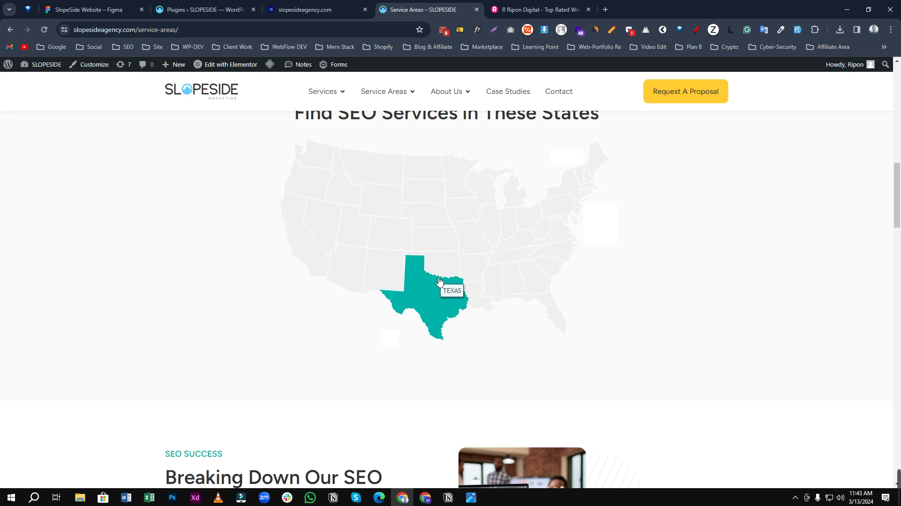
scroll(469, 291, "up", 1)
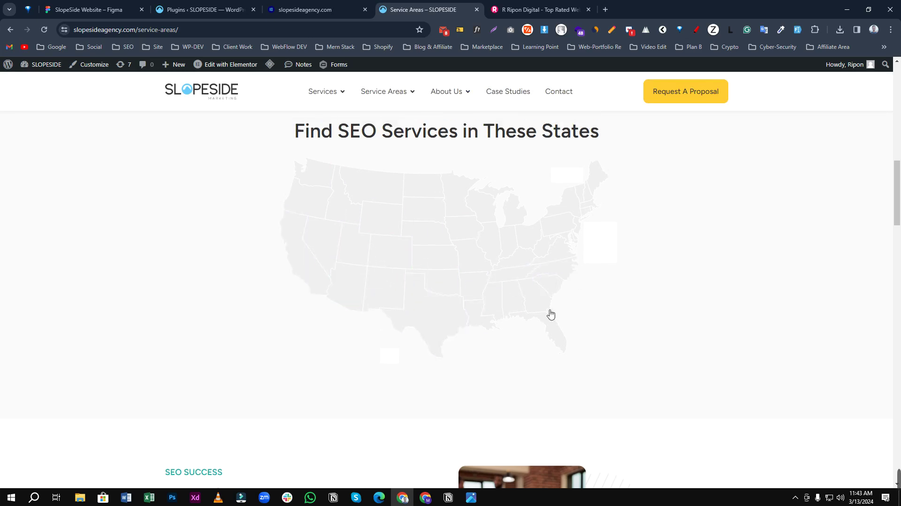
scroll(432, 298, "down", 3)
Return to the WordPress admin, review the installed themes and go to the Dashboard.
left_click(206, 11)
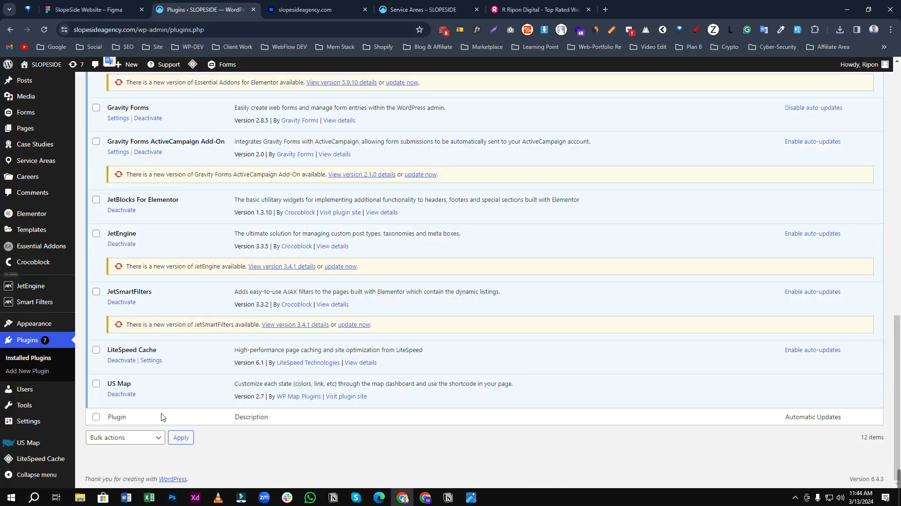
mouse_move(61, 322)
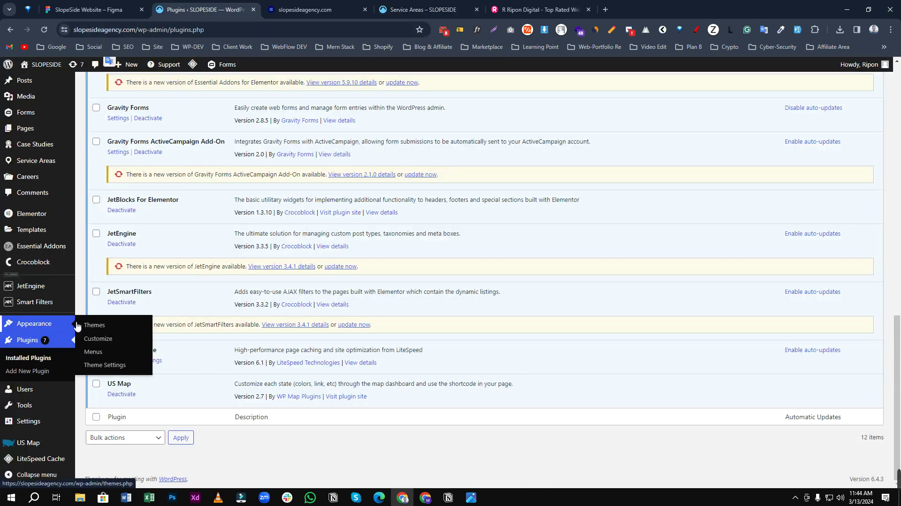
left_click(126, 326)
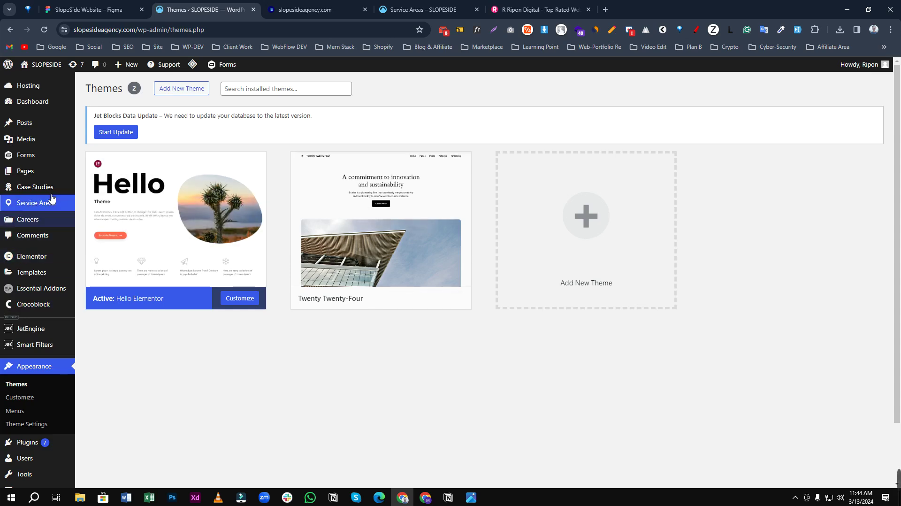
mouse_move(38, 201)
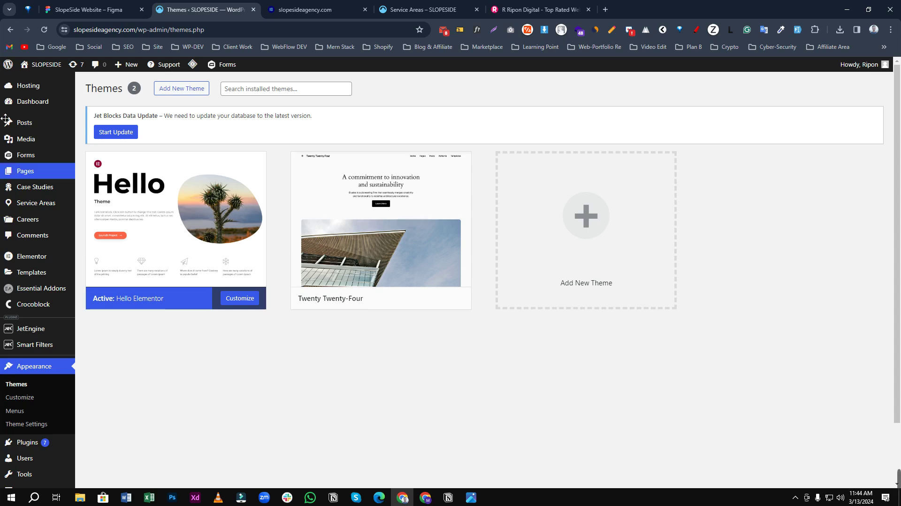
left_click(23, 107)
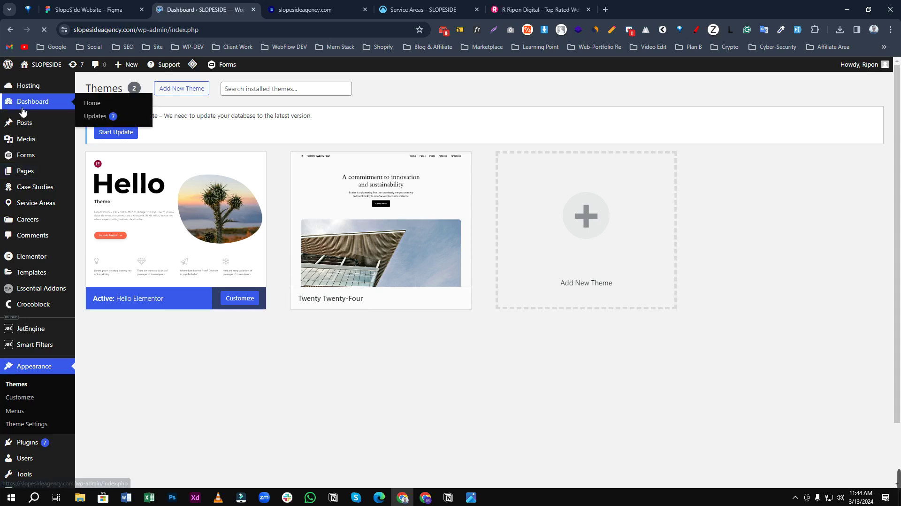